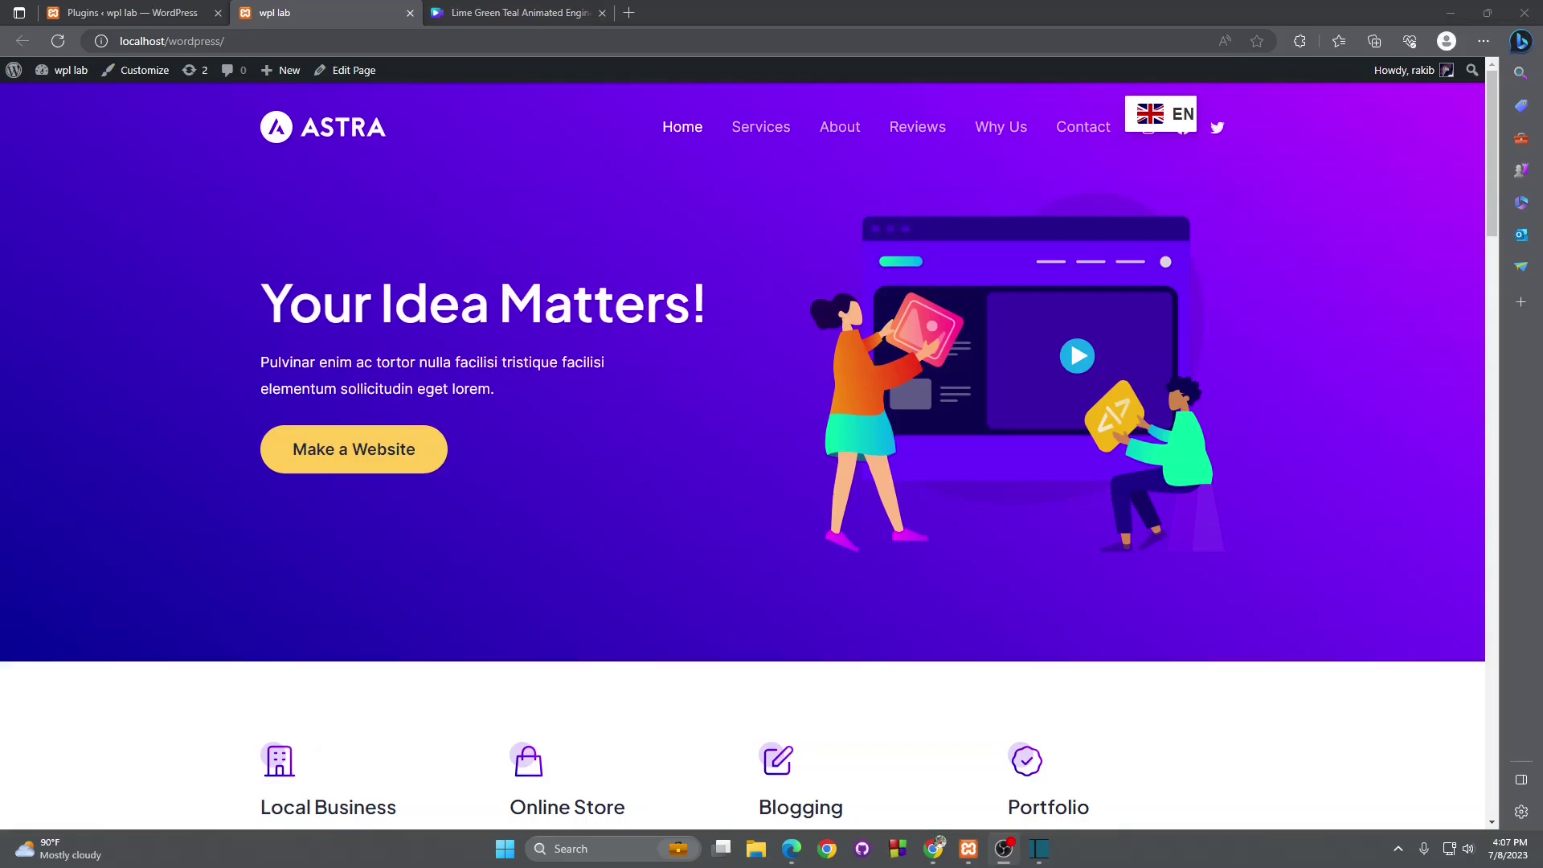
Close the old Plugins tab and search the Add Plugins directory for 'smush'.
{"action": "mouse_move", "coordinate": [15, 70]}
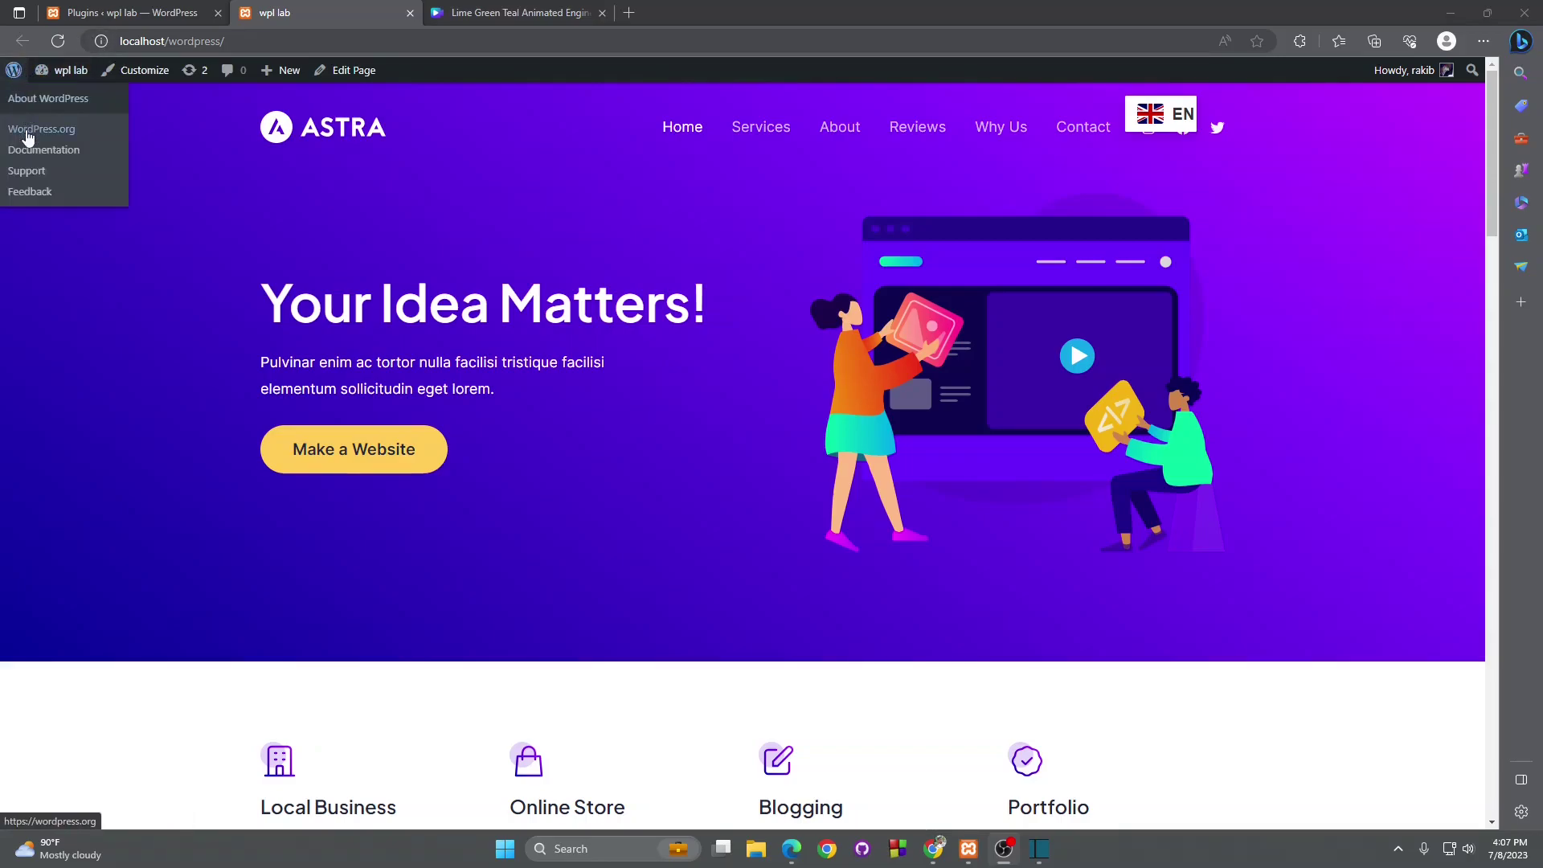
{"action": "left_click", "coordinate": [14, 70]}
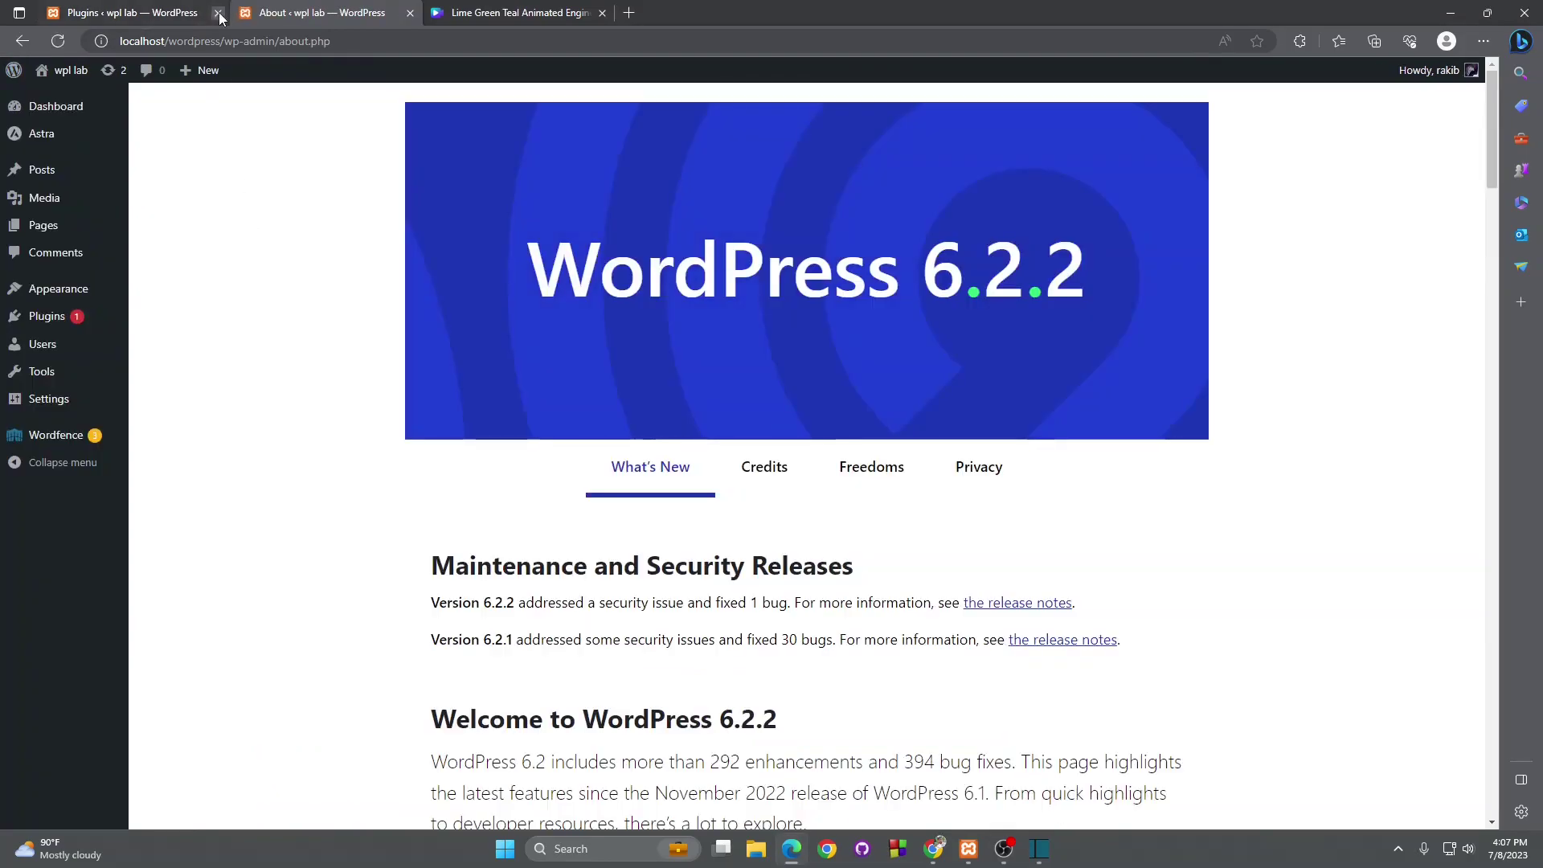
{"action": "left_click", "coordinate": [219, 13]}
{"action": "mouse_move", "coordinate": [45, 326]}
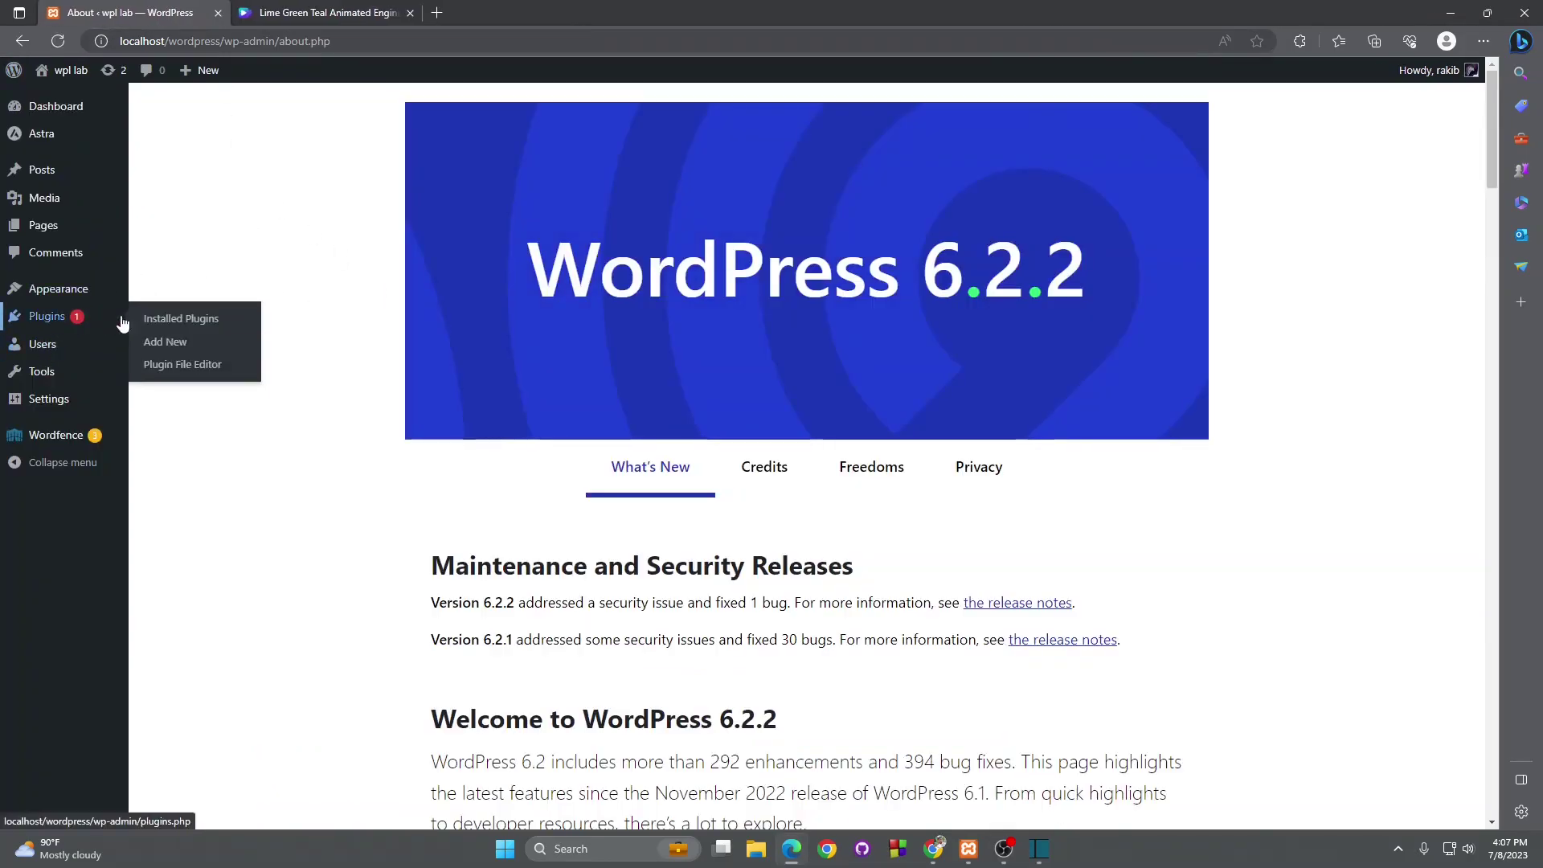
{"action": "left_click", "coordinate": [162, 343]}
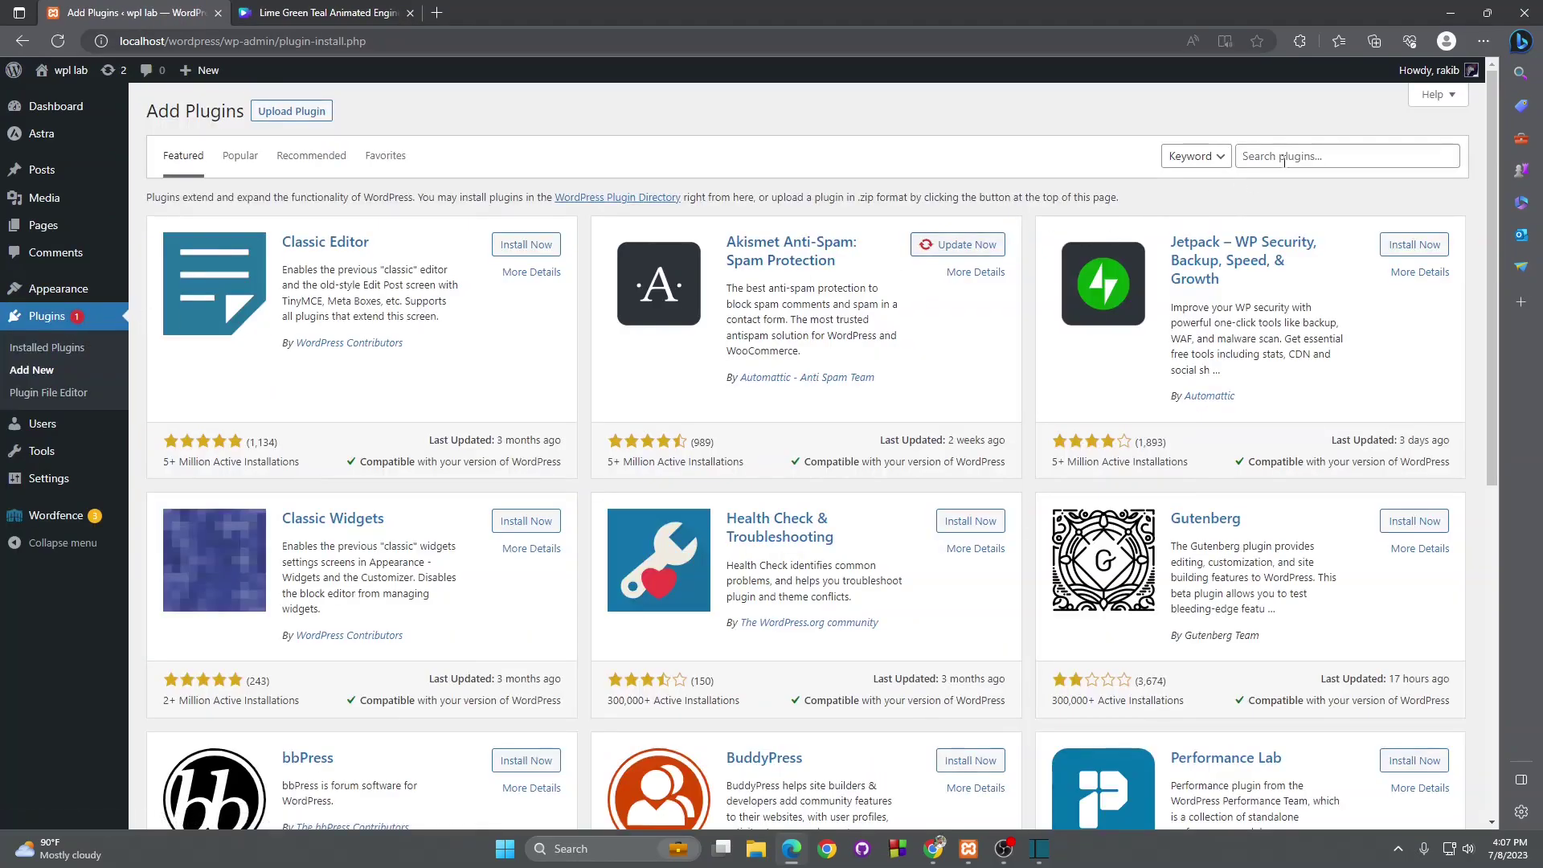
{"action": "left_click", "coordinate": [1286, 157]}
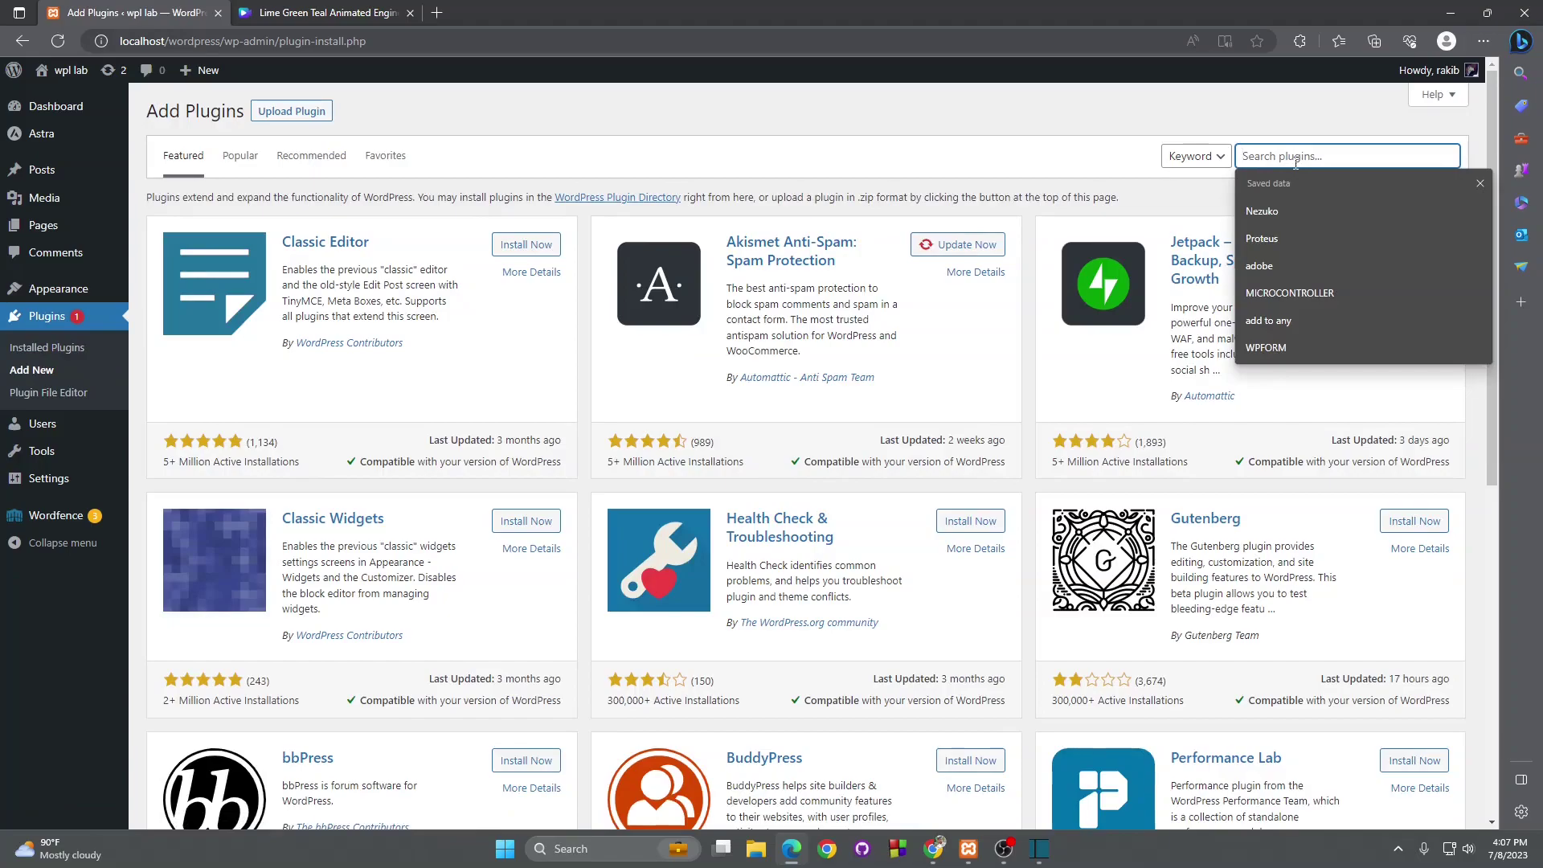
{"action": "type", "text": "smu"}
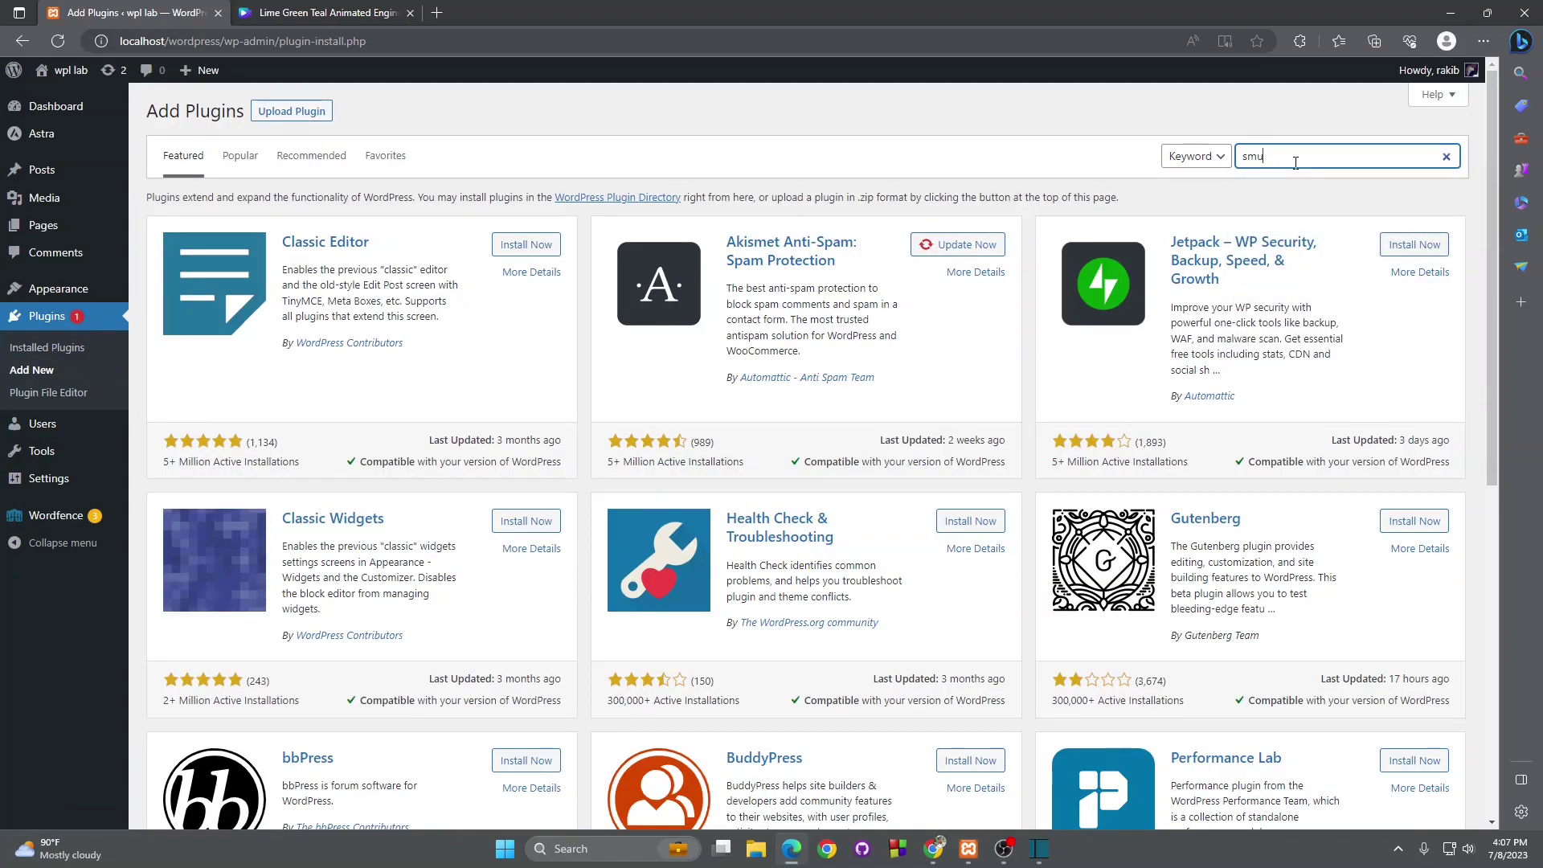
{"action": "type", "text": "sh"}
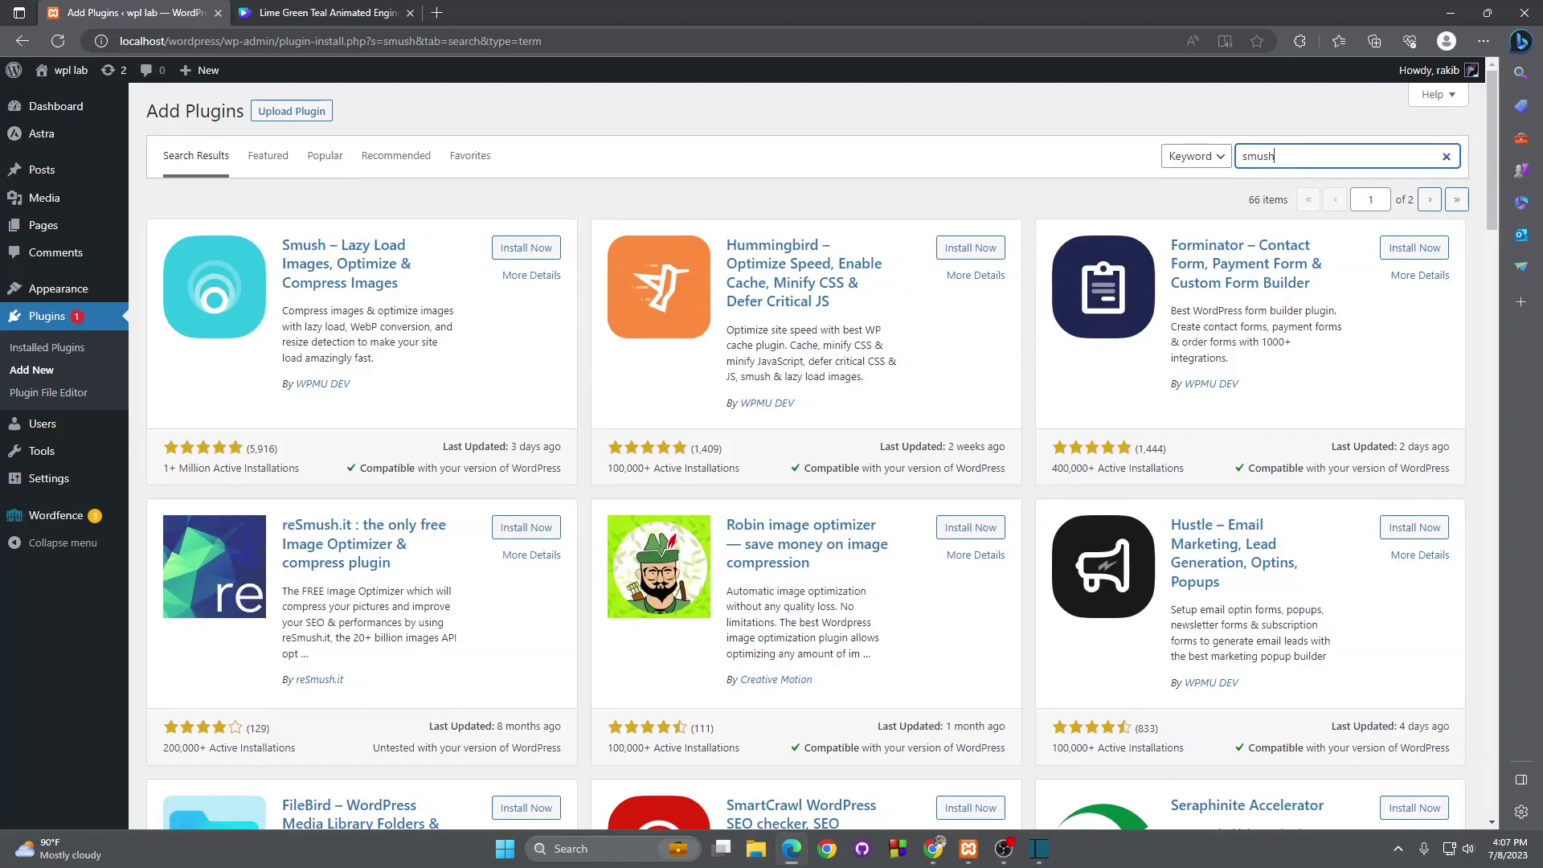
Install the Smush image optimizer from its search result card, then activate it.
{"action": "left_click", "coordinate": [544, 254]}
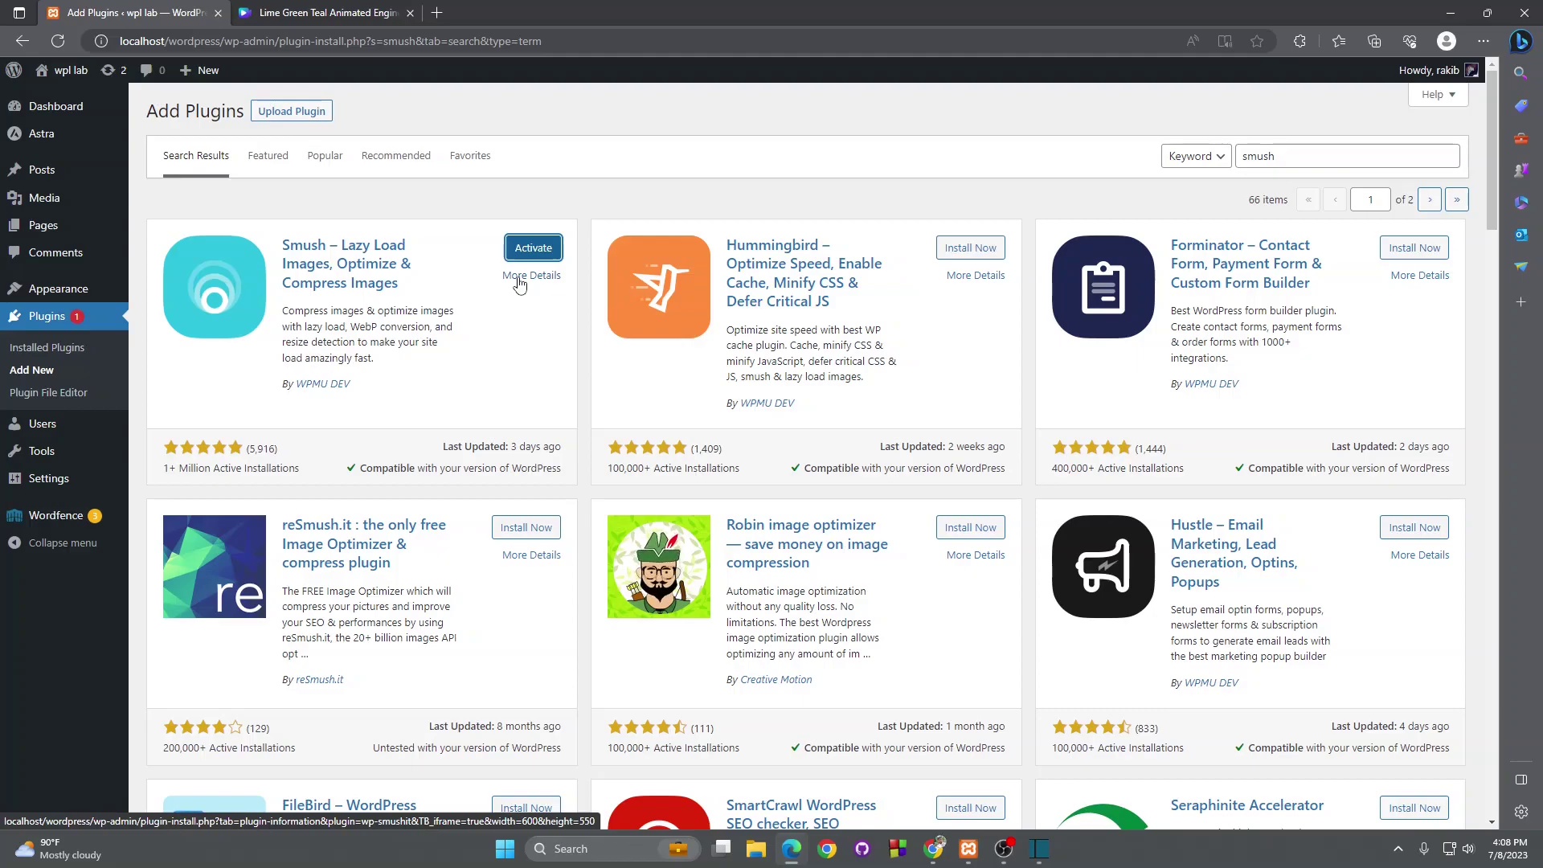
{"action": "left_click", "coordinate": [524, 250]}
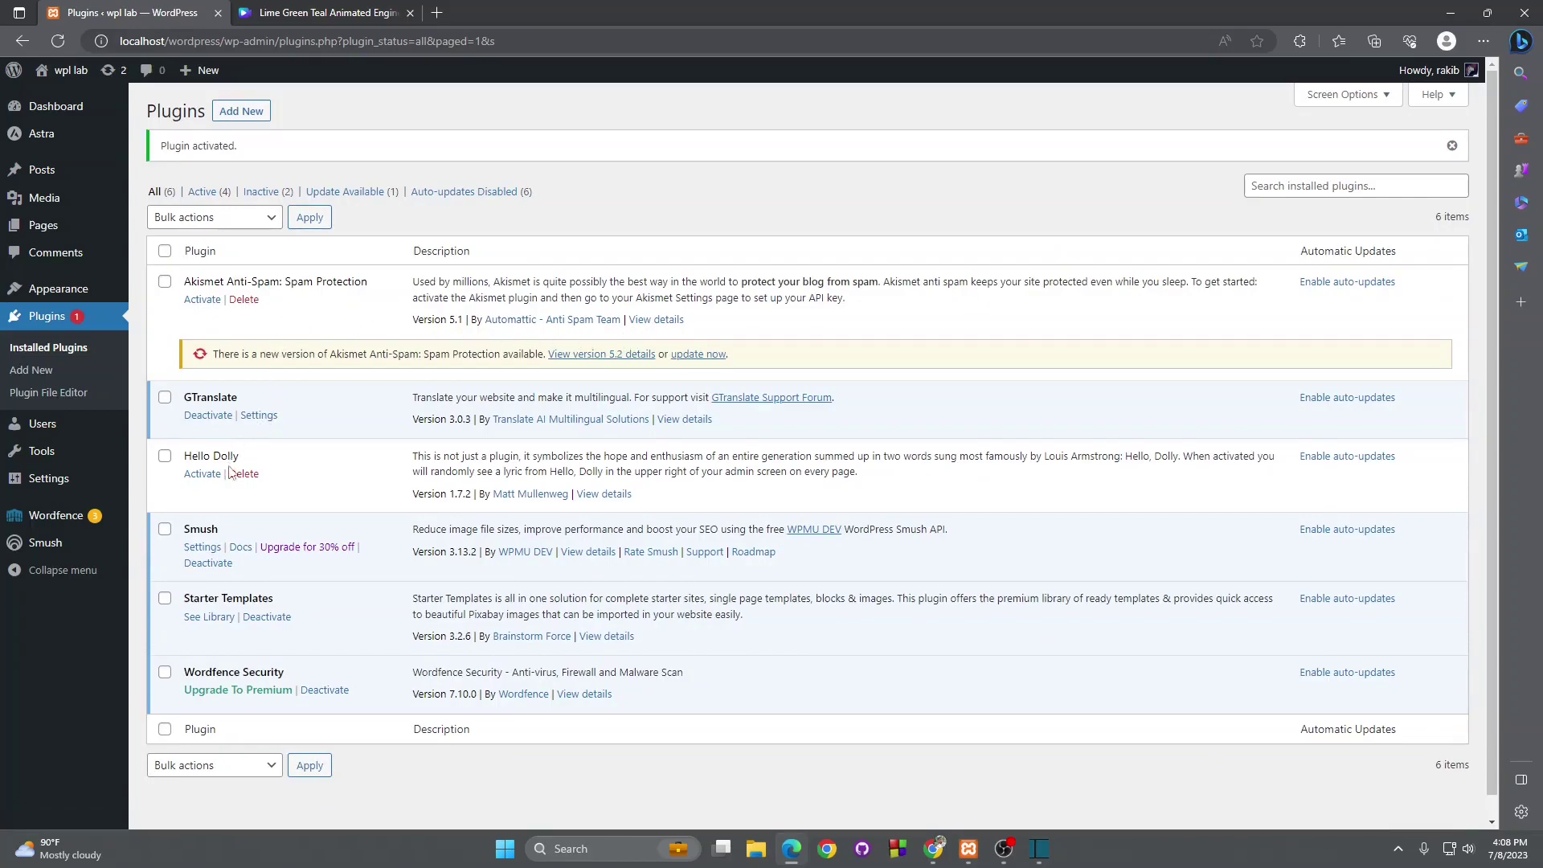
Run the Smush setup wizard from its Settings link, keeping compression and lazy loading enabled.
{"action": "left_click", "coordinate": [202, 547]}
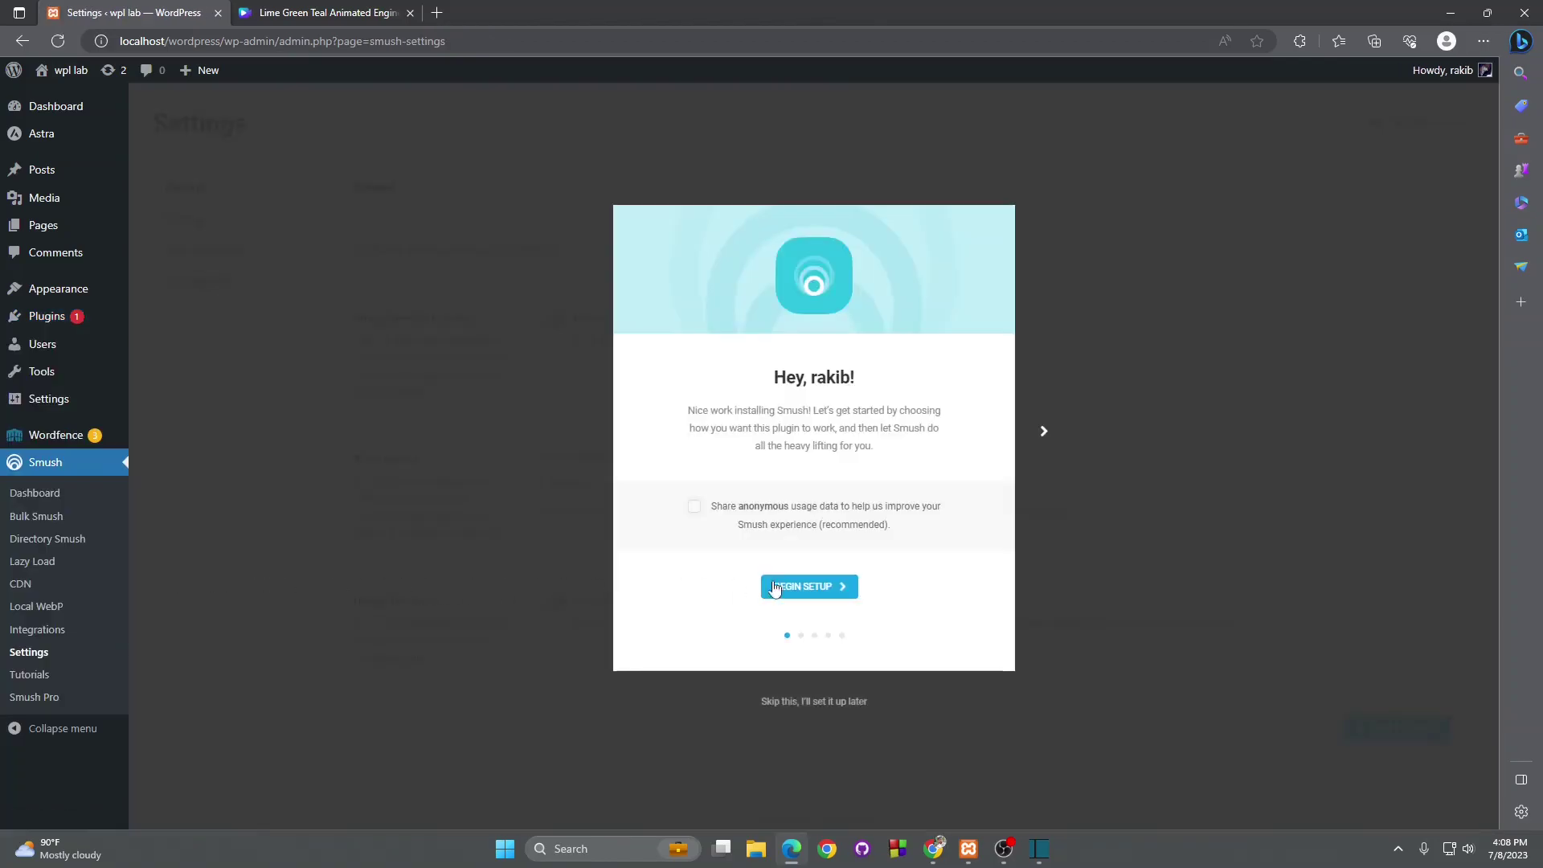
{"action": "left_click", "coordinate": [817, 590]}
{"action": "left_click", "coordinate": [814, 579]}
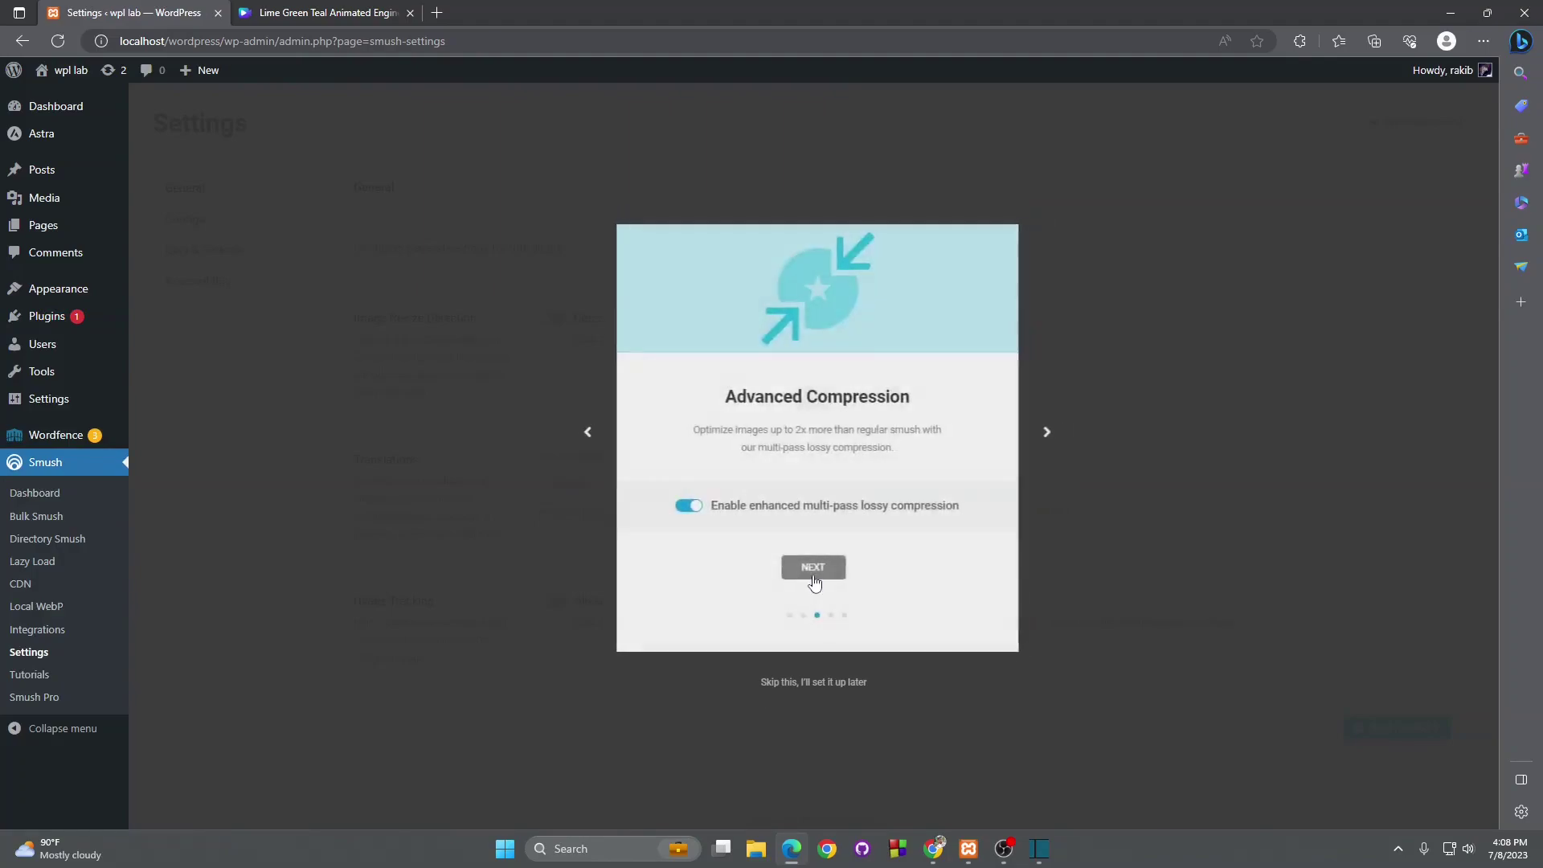
{"action": "left_click", "coordinate": [813, 580]}
{"action": "left_click", "coordinate": [813, 579]}
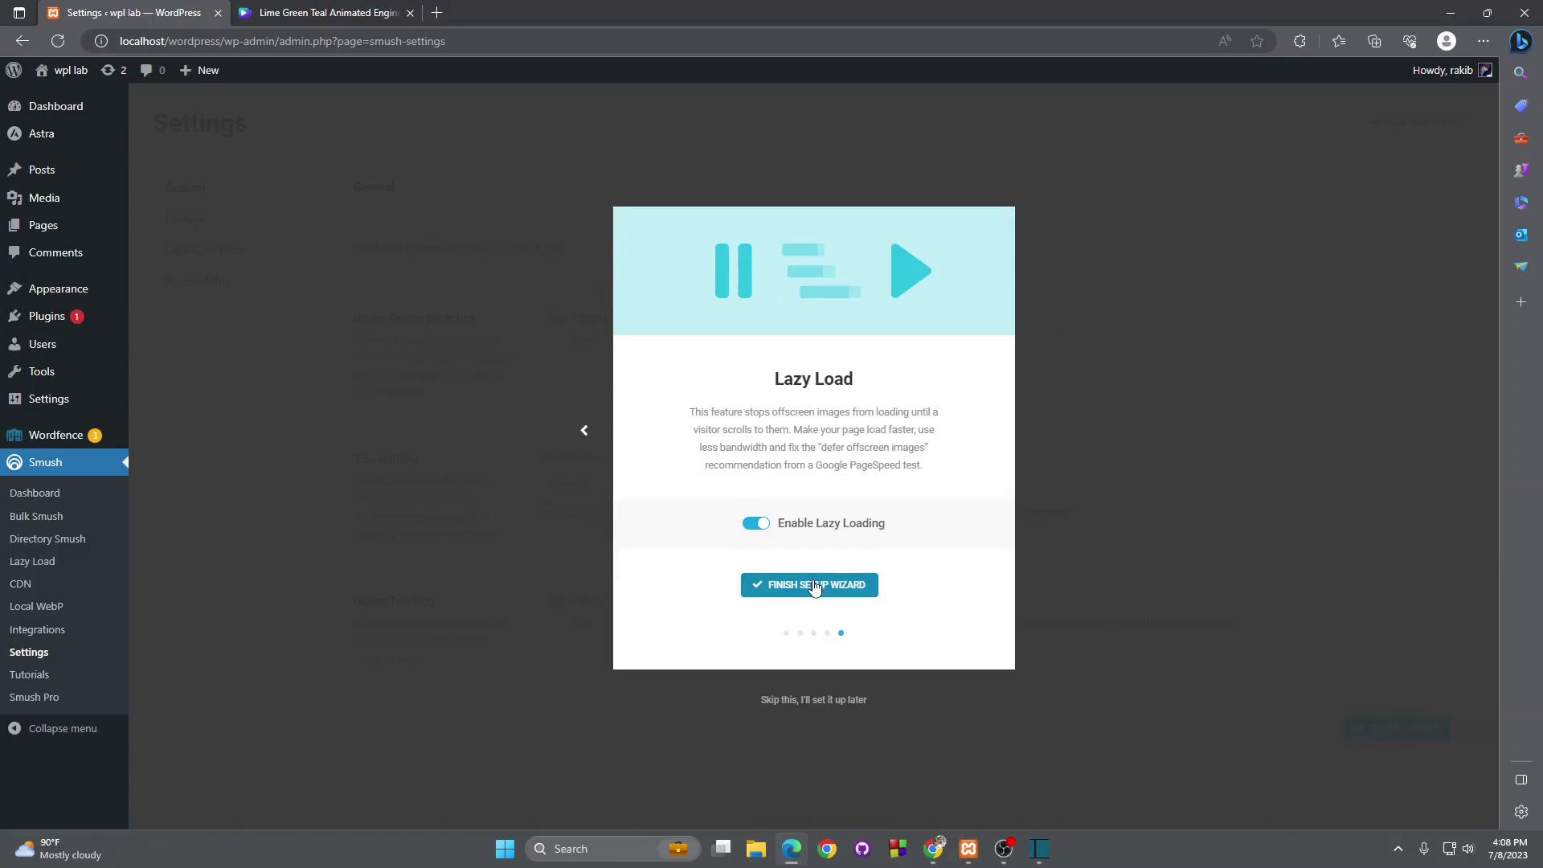
{"action": "left_click", "coordinate": [814, 586]}
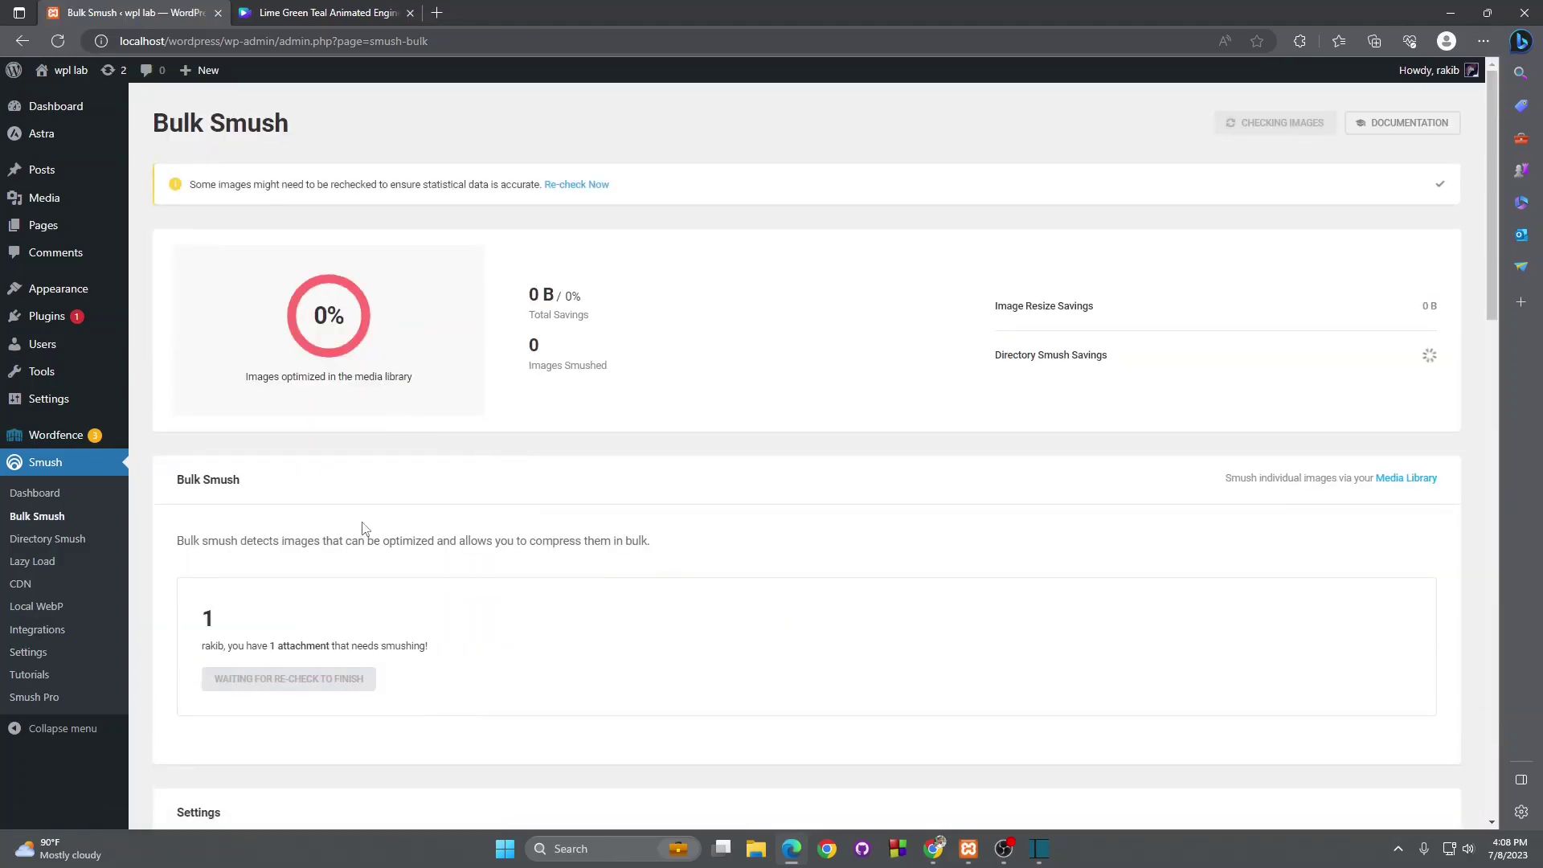
Enable resizing originals to 2560×2560, disabling scaled images, and compressing and backing up originals.
{"action": "scroll", "coordinate": [356, 516], "scroll_direction": "down", "scroll_amount": 10}
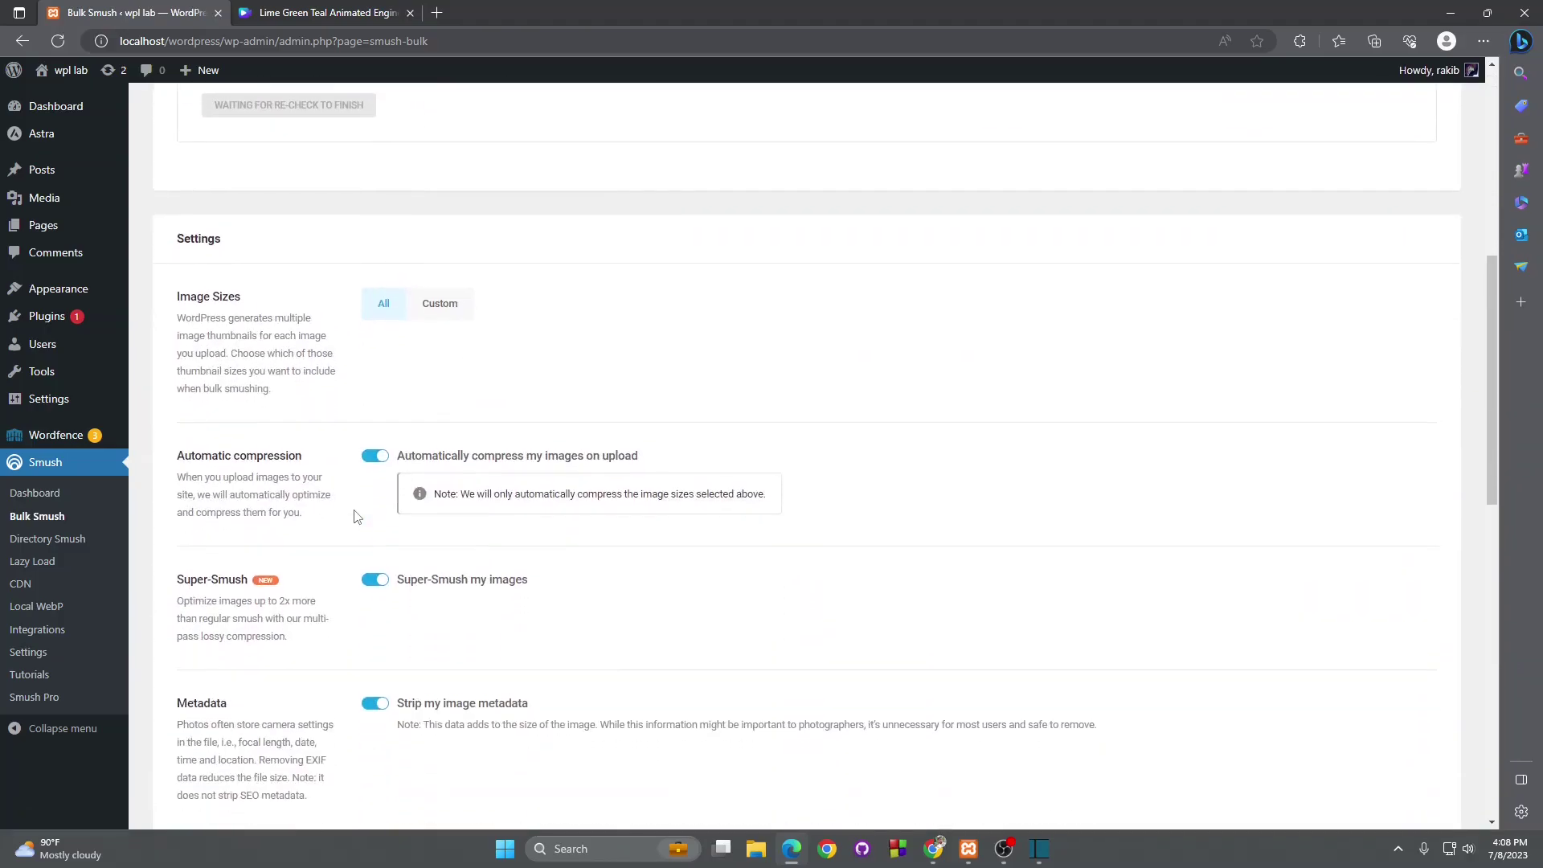
{"action": "scroll", "coordinate": [349, 516], "scroll_direction": "down", "scroll_amount": 9}
{"action": "scroll", "coordinate": [337, 451], "scroll_direction": "up", "scroll_amount": 5}
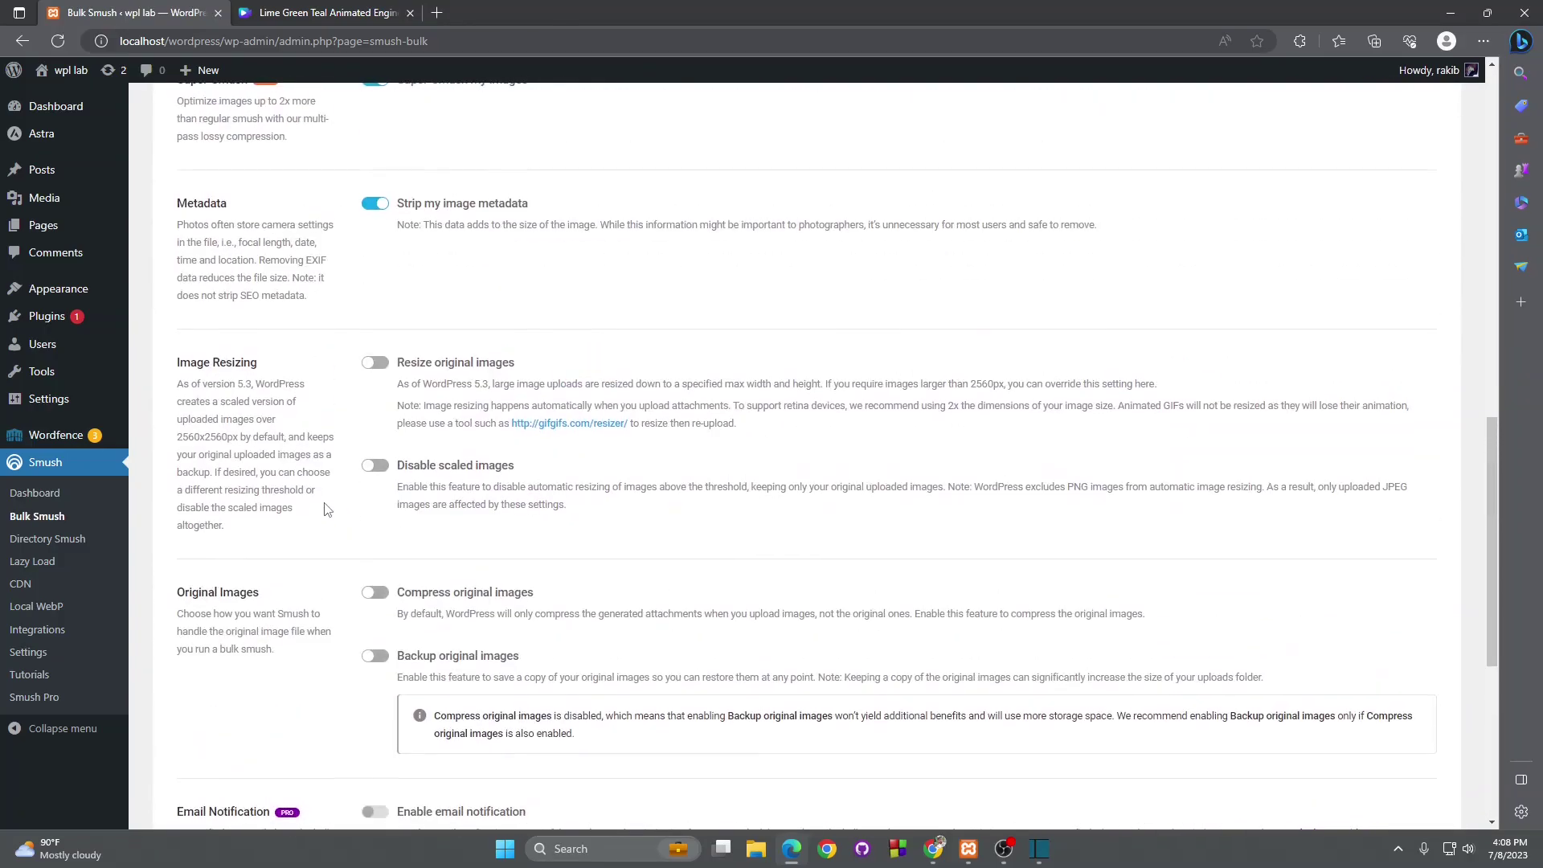
{"action": "left_click", "coordinate": [375, 363]}
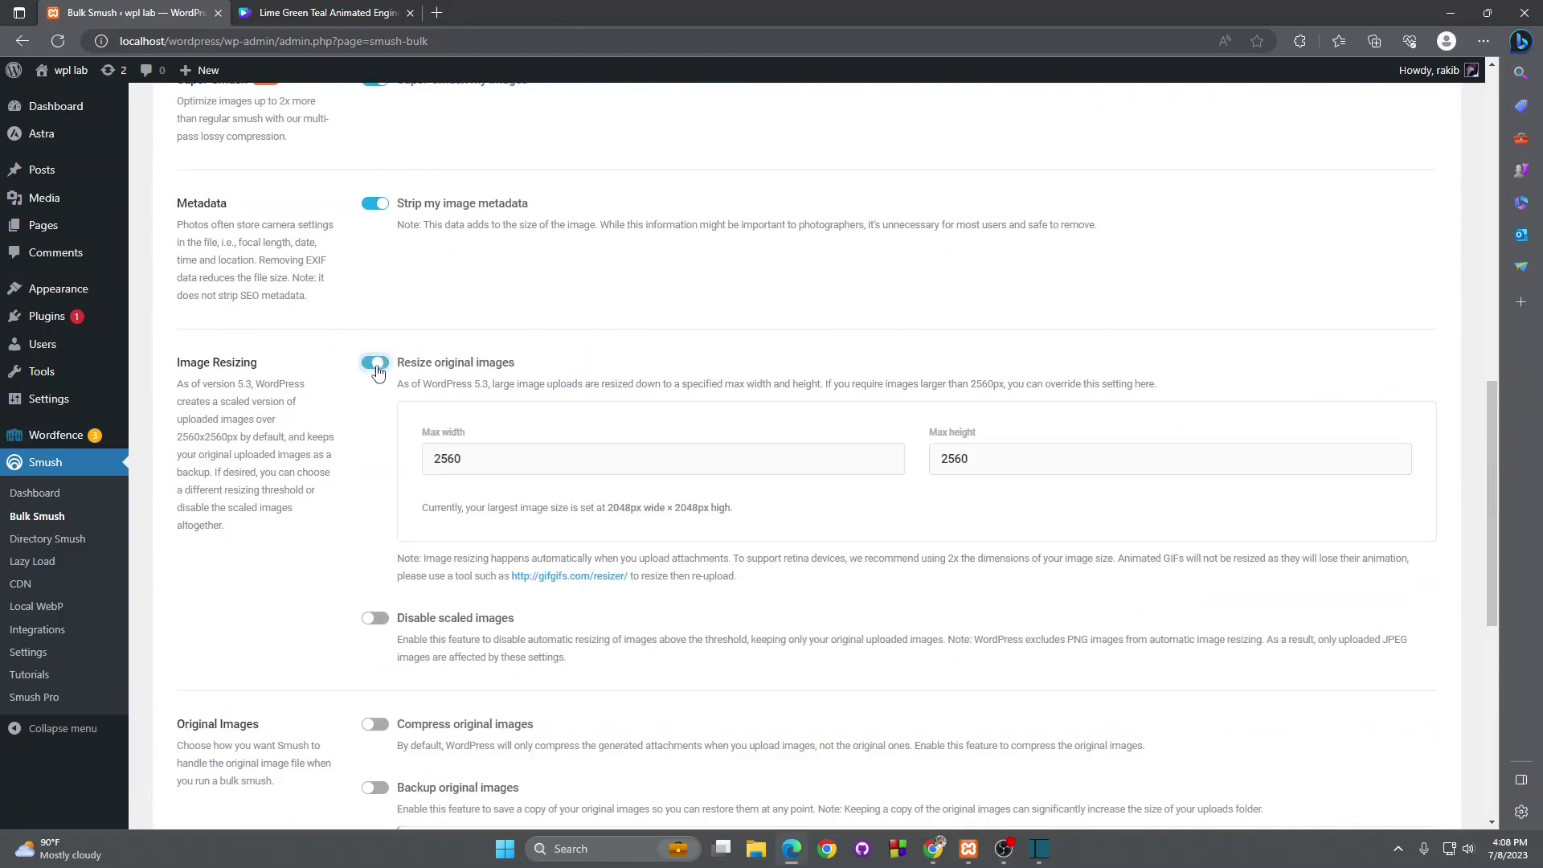
{"action": "scroll", "coordinate": [410, 490], "scroll_direction": "down", "scroll_amount": 1}
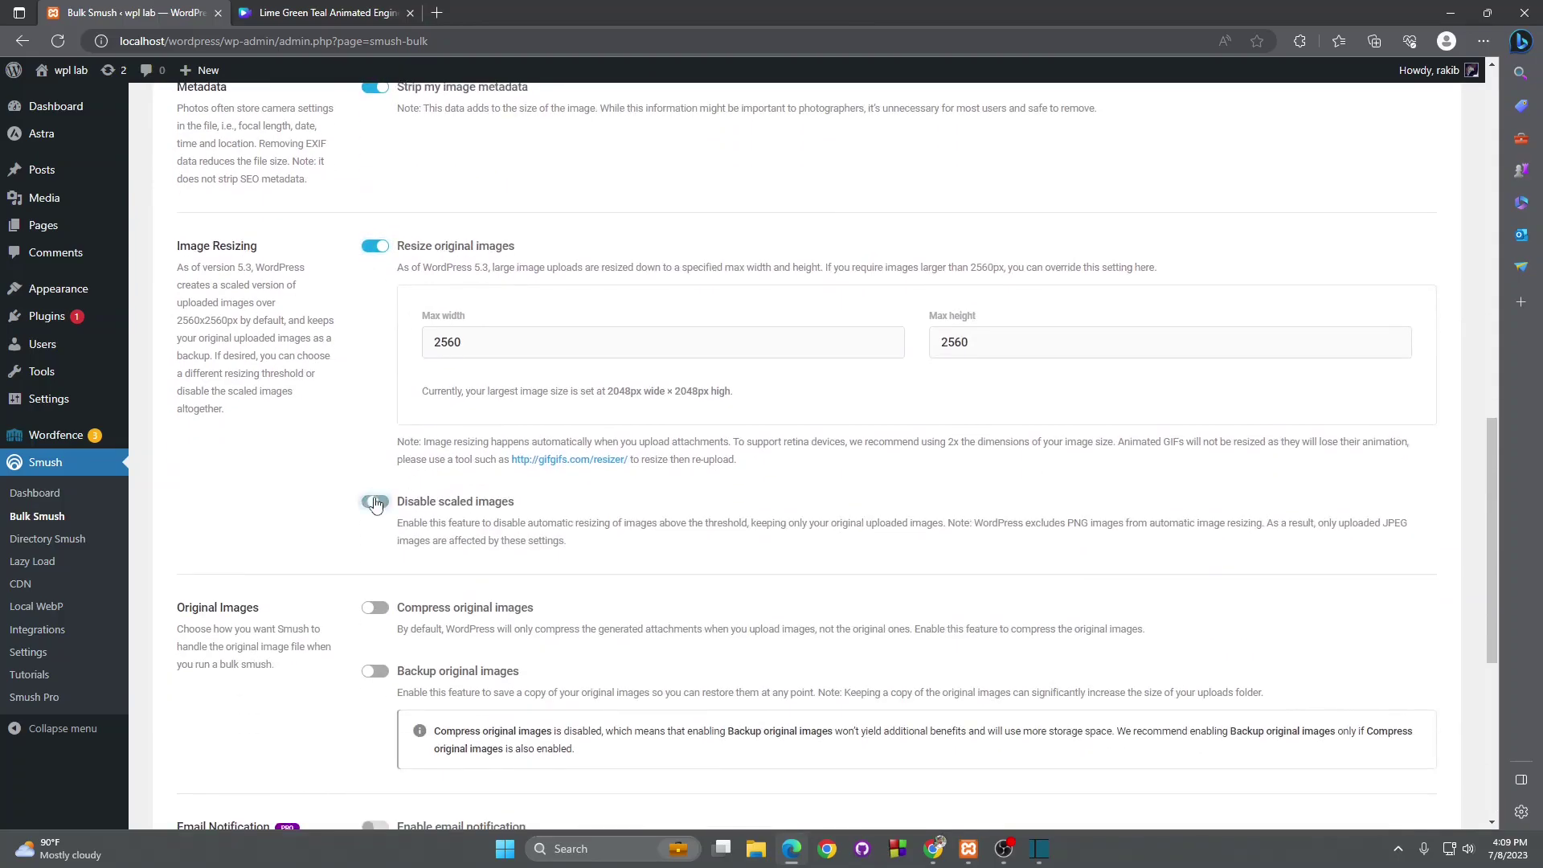
{"action": "left_click", "coordinate": [374, 503]}
{"action": "scroll", "coordinate": [400, 504], "scroll_direction": "down", "scroll_amount": 3}
{"action": "left_click", "coordinate": [374, 377]}
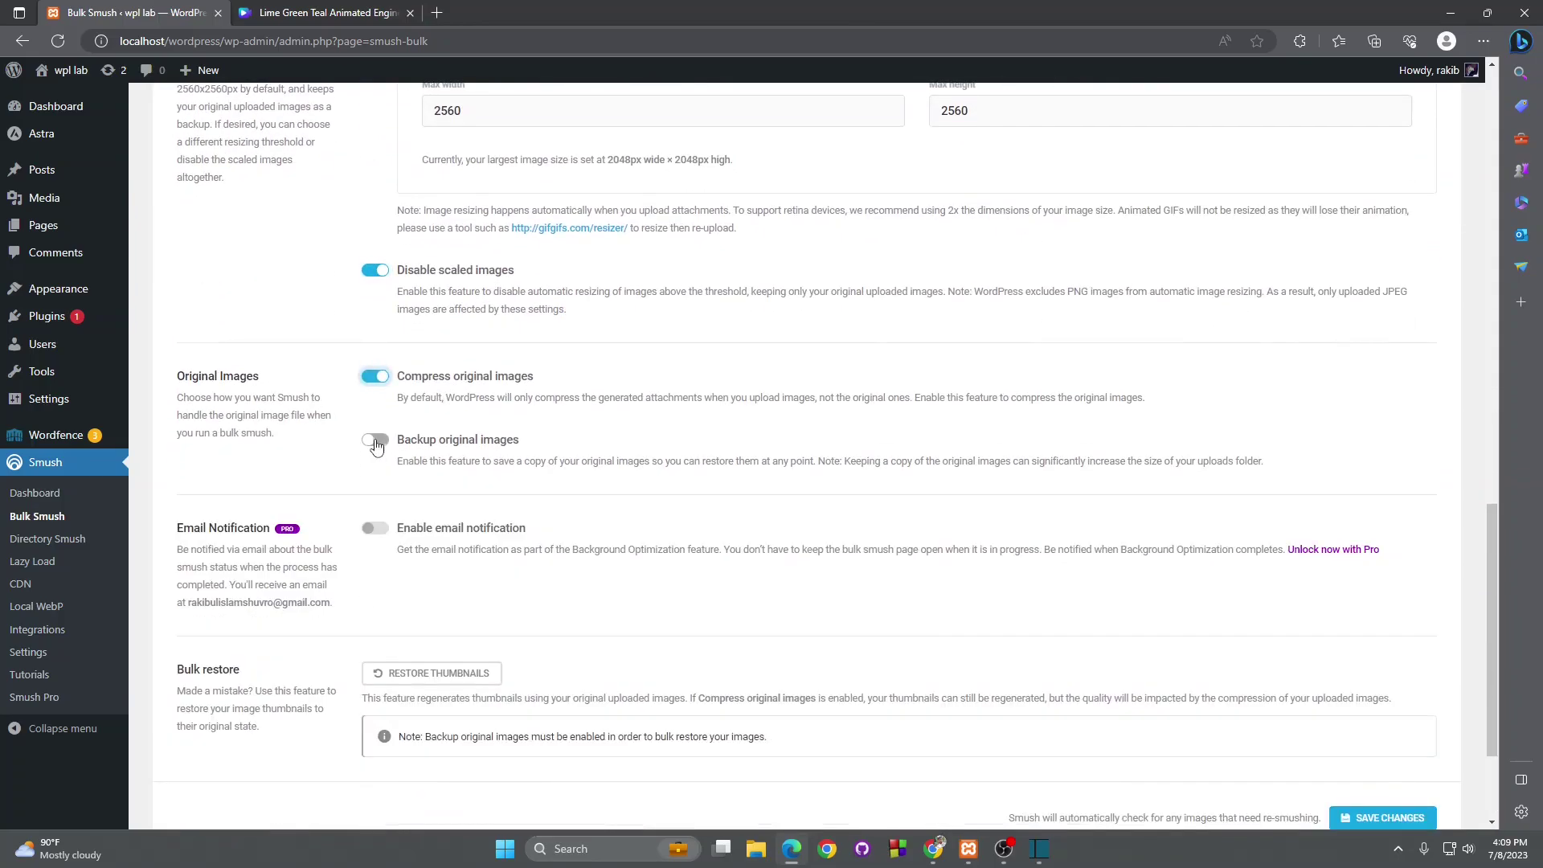
{"action": "left_click", "coordinate": [376, 441]}
Save the updated Bulk Smush settings.
{"action": "scroll", "coordinate": [397, 451], "scroll_direction": "down", "scroll_amount": 3}
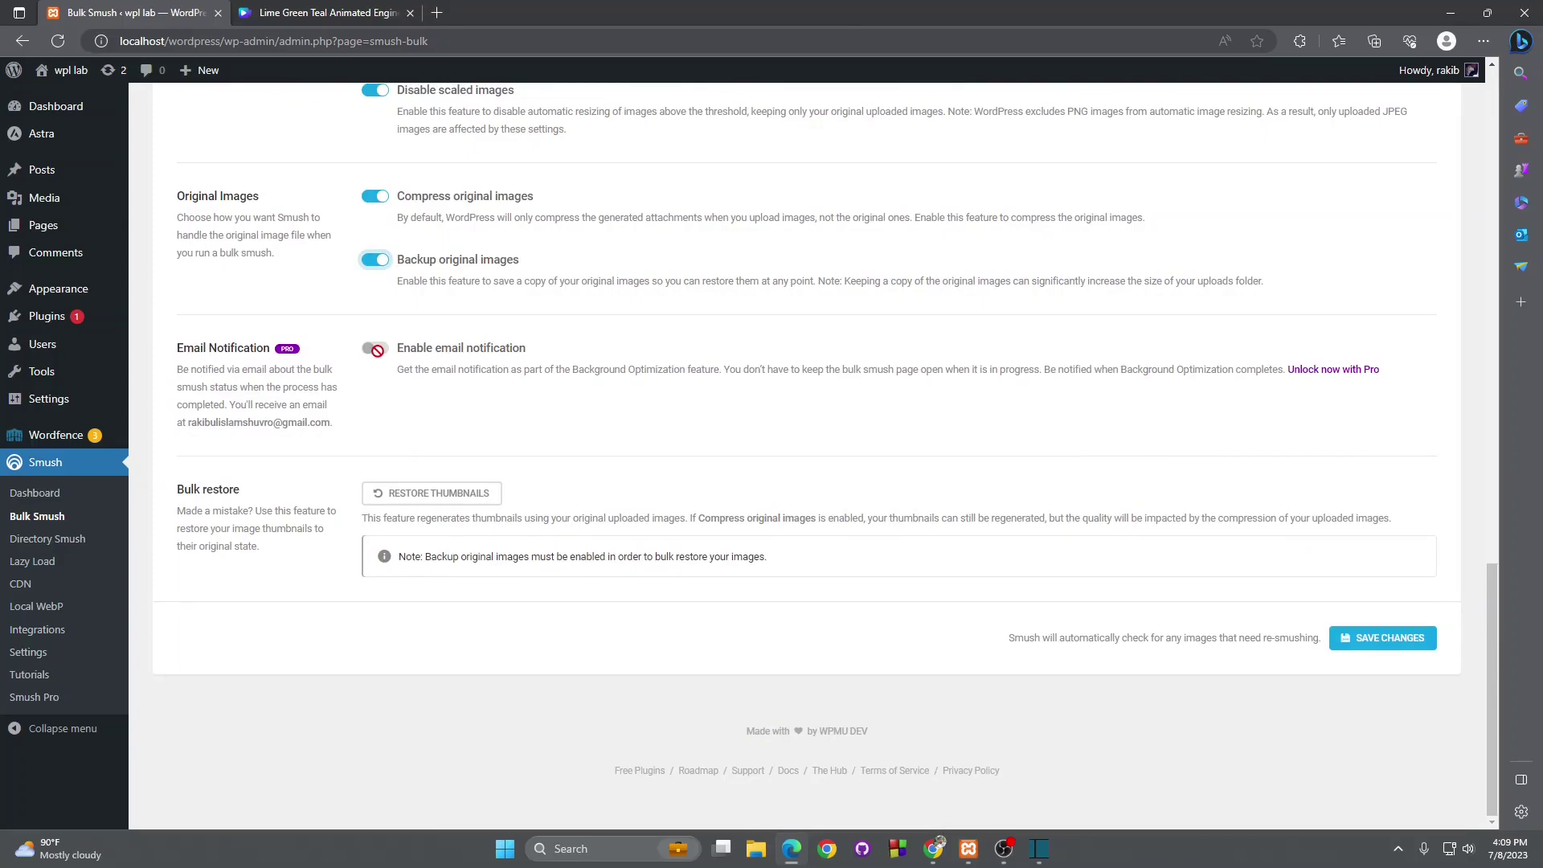
{"action": "left_click", "coordinate": [1402, 636]}
{"action": "scroll", "coordinate": [721, 546], "scroll_direction": "up", "scroll_amount": 10}
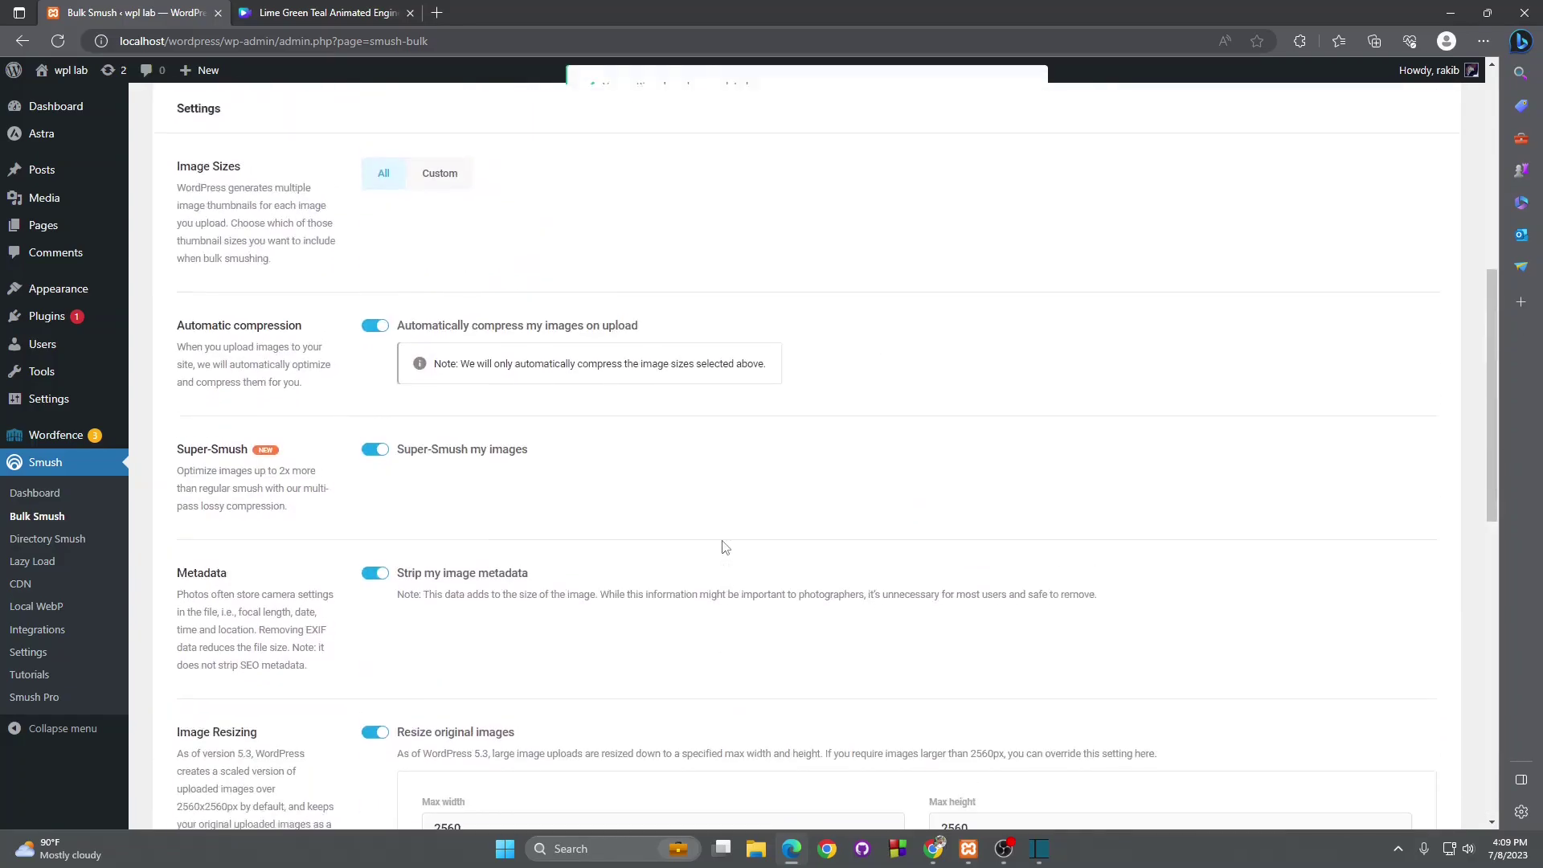
{"action": "scroll", "coordinate": [722, 547], "scroll_direction": "up", "scroll_amount": 4}
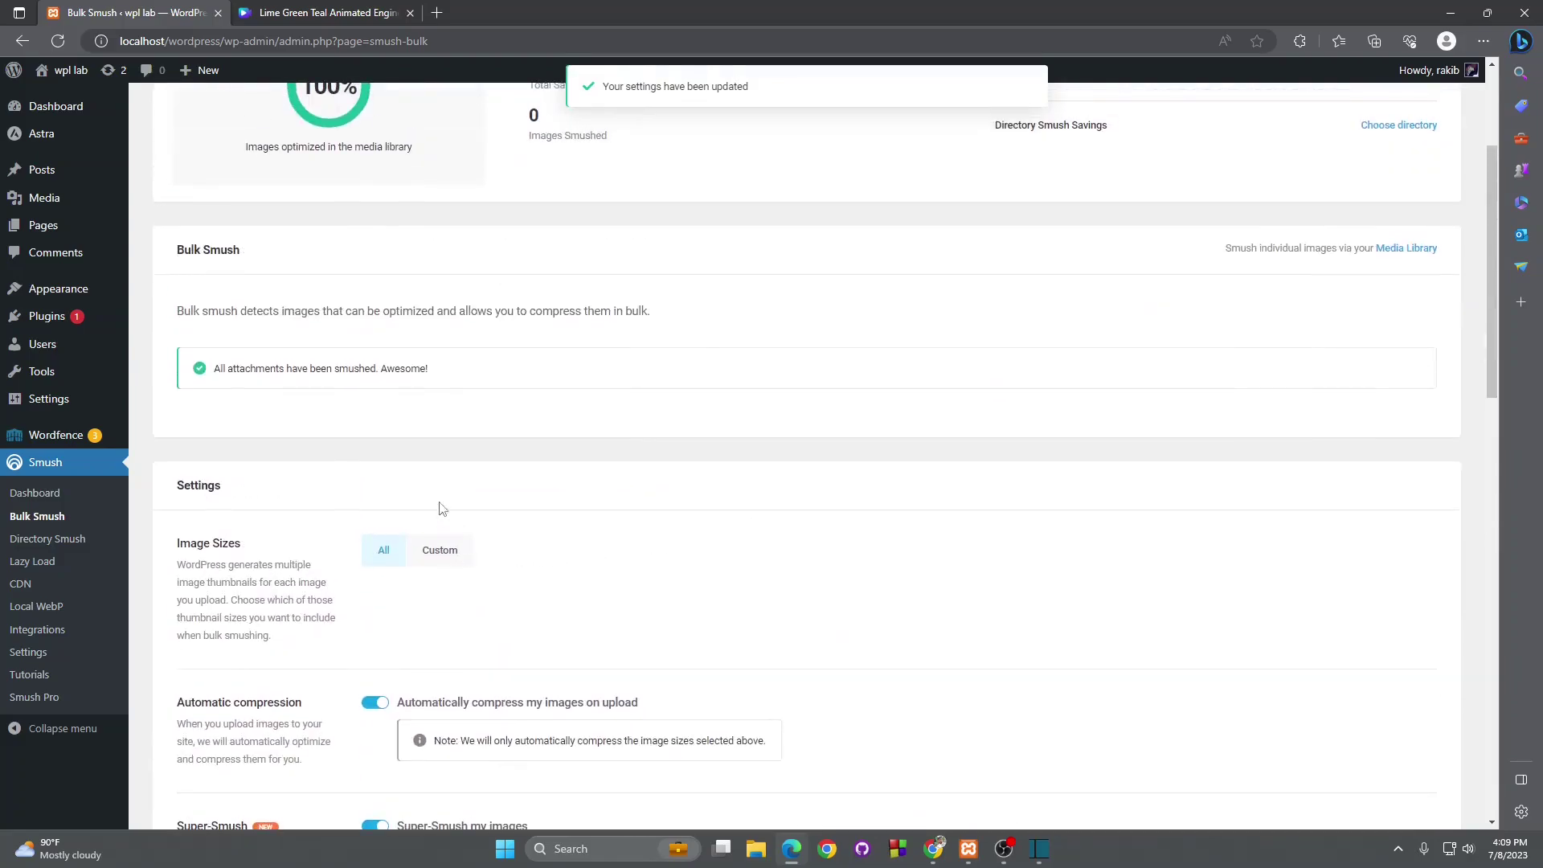
Open the wpl lab homepage in a new tab and scroll through its services images.
{"action": "scroll", "coordinate": [437, 318], "scroll_direction": "up", "scroll_amount": 3}
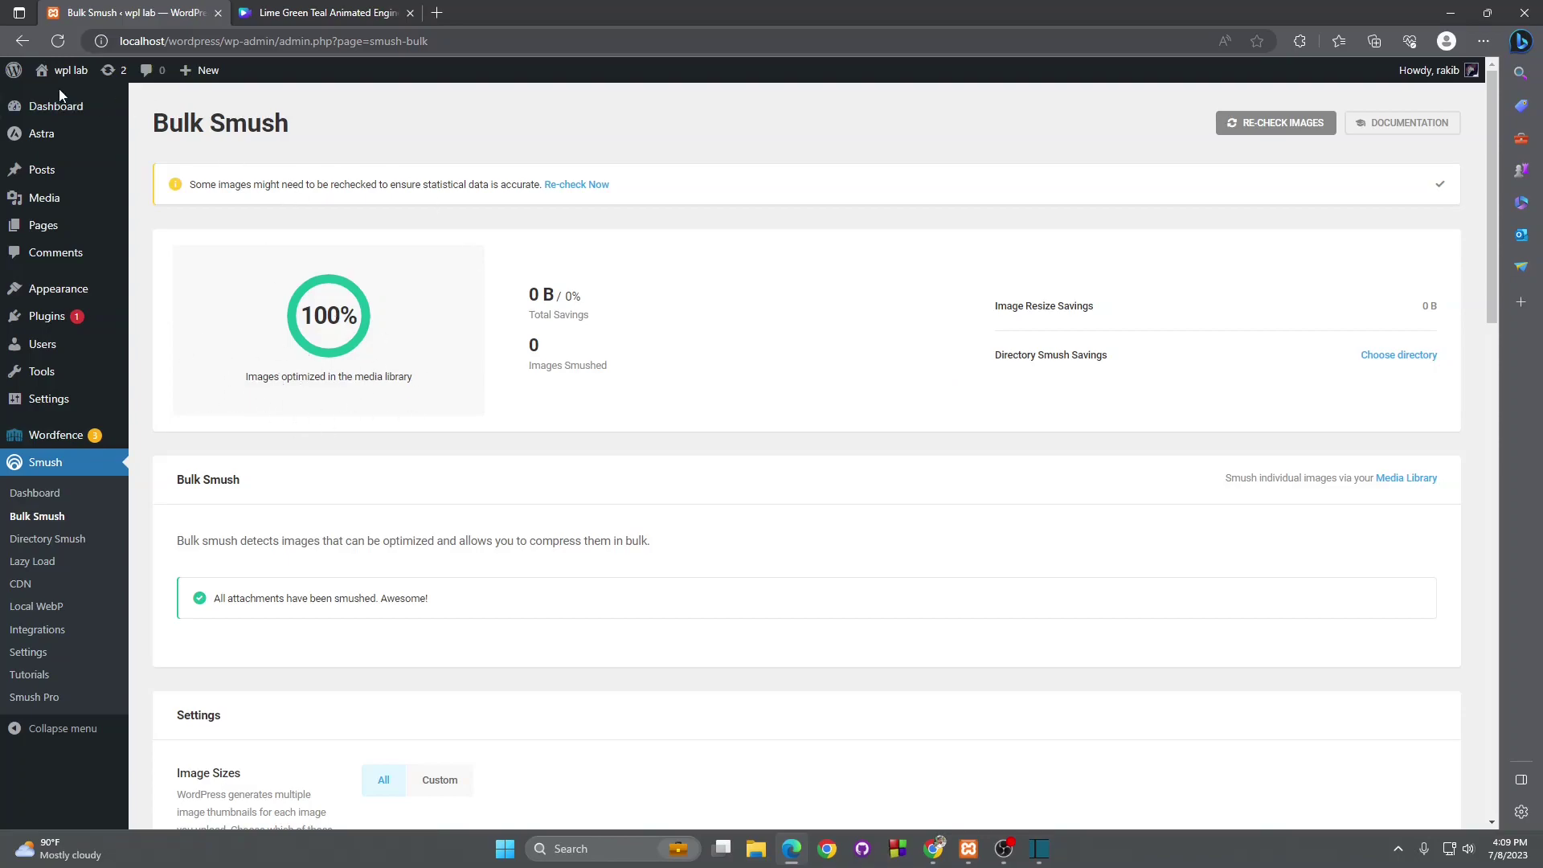
{"action": "right_click", "coordinate": [78, 75]}
{"action": "left_click", "coordinate": [98, 90]}
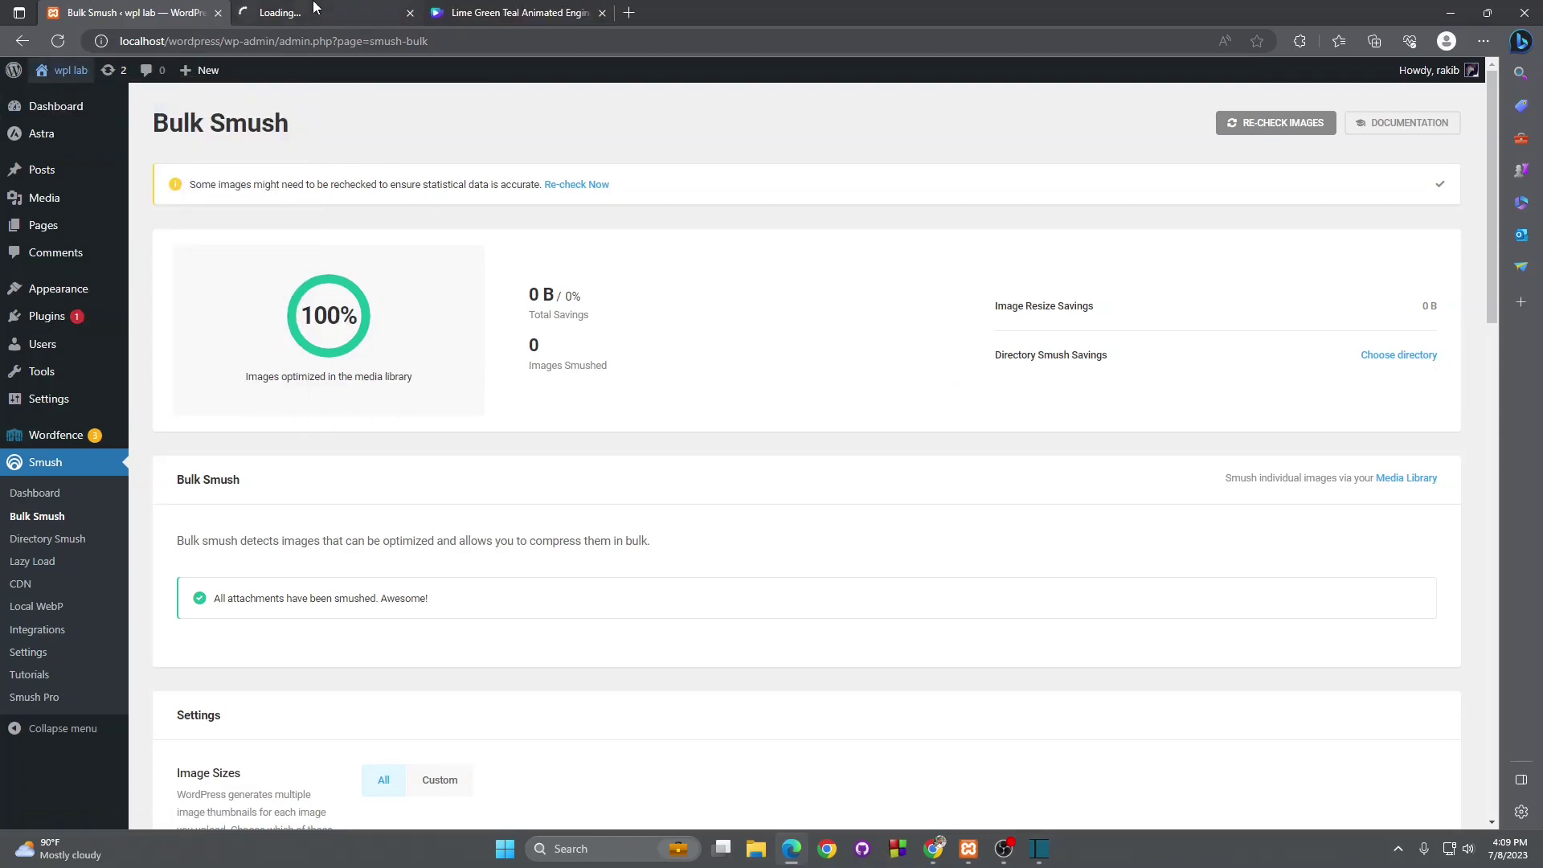
{"action": "left_click", "coordinate": [313, 10]}
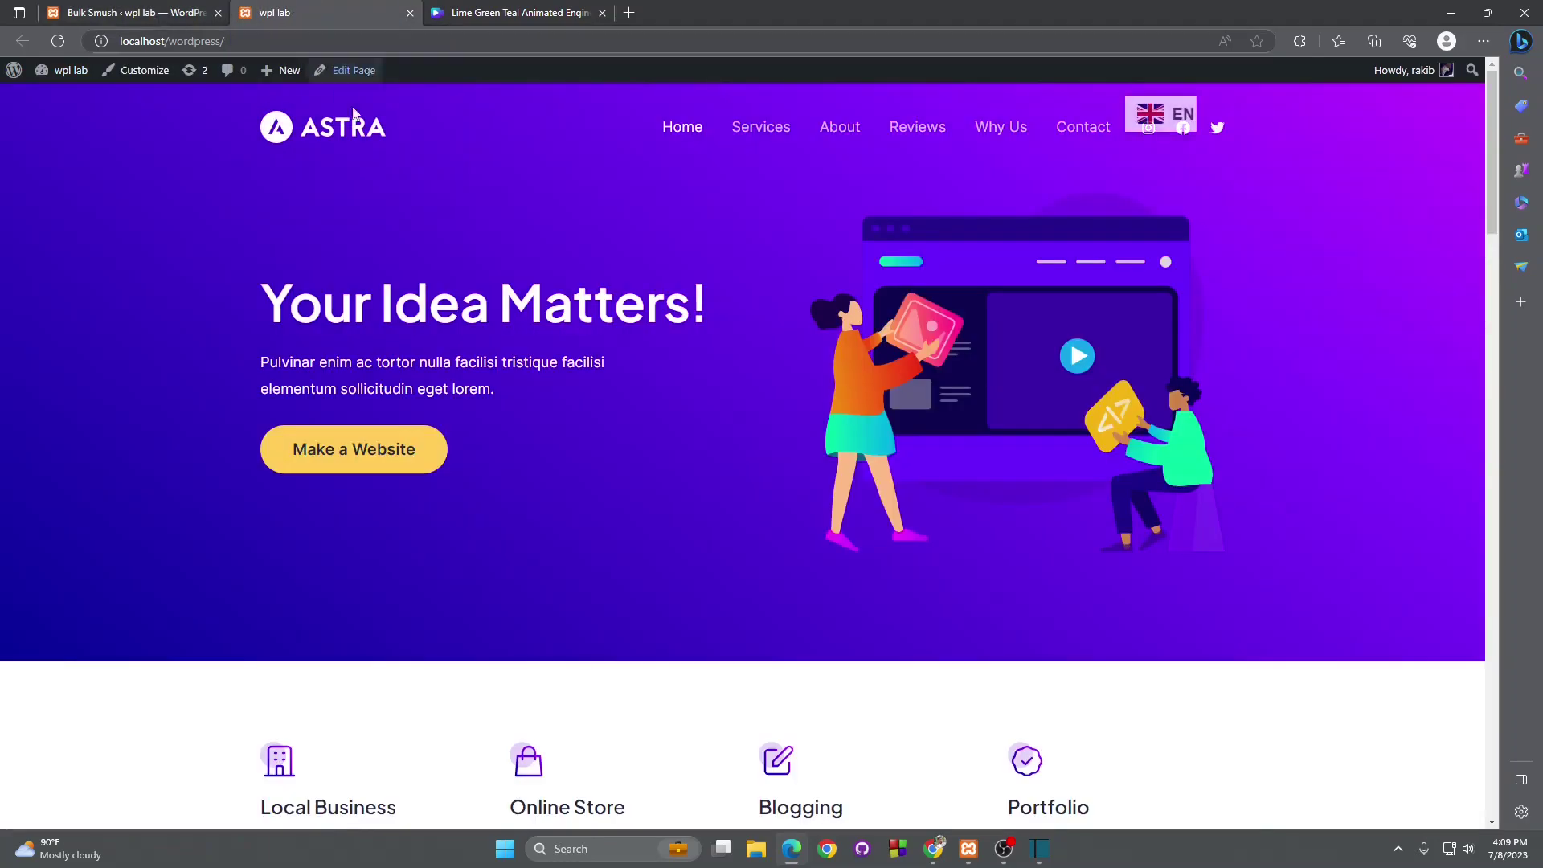
{"action": "scroll", "coordinate": [903, 306], "scroll_direction": "down", "scroll_amount": 15}
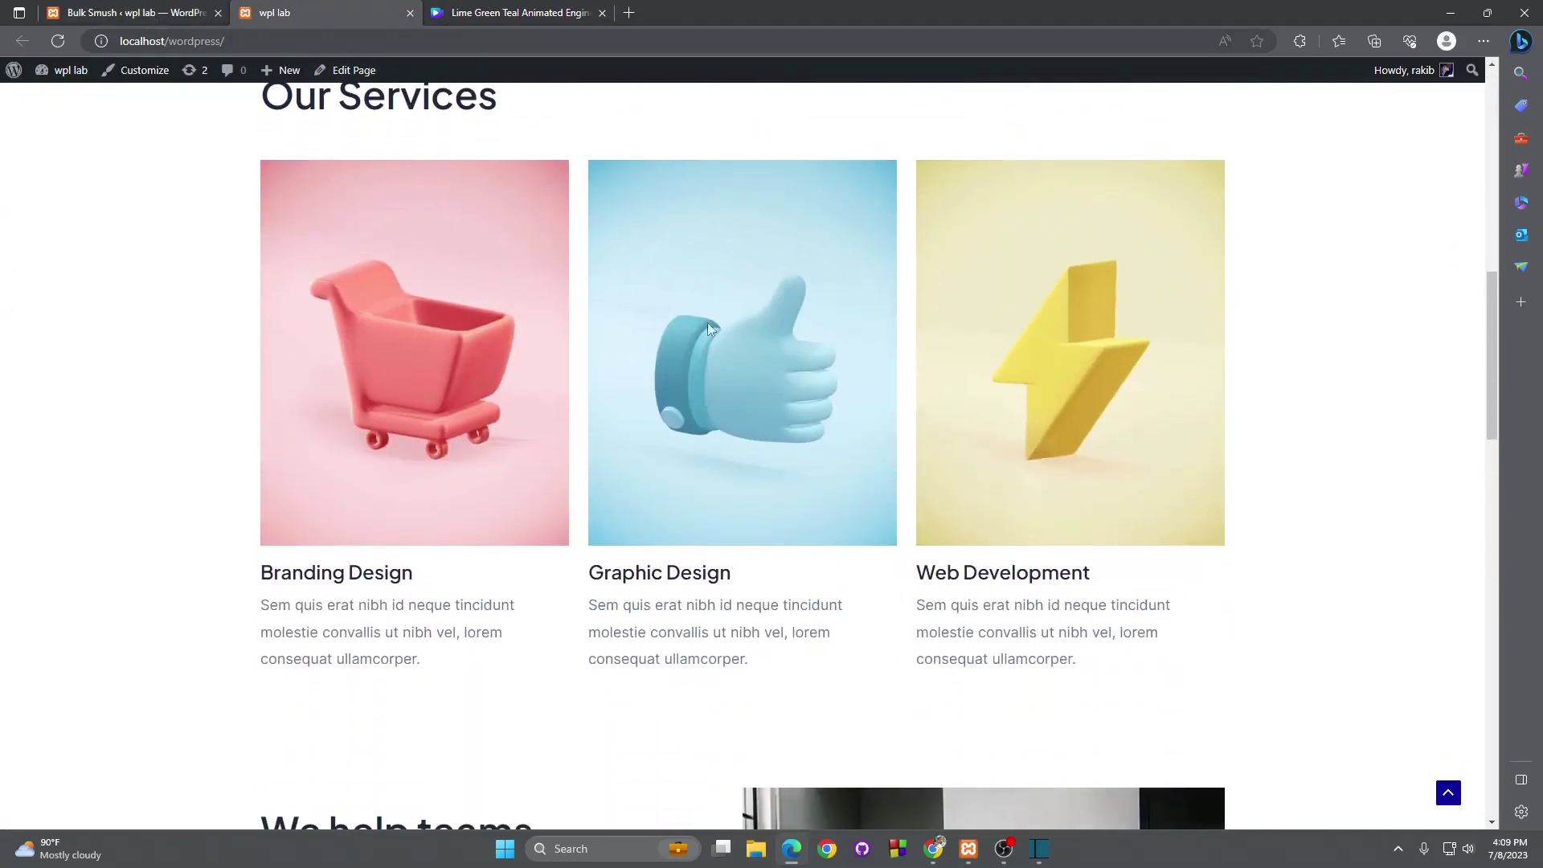
{"action": "scroll", "coordinate": [926, 341], "scroll_direction": "down", "scroll_amount": 12}
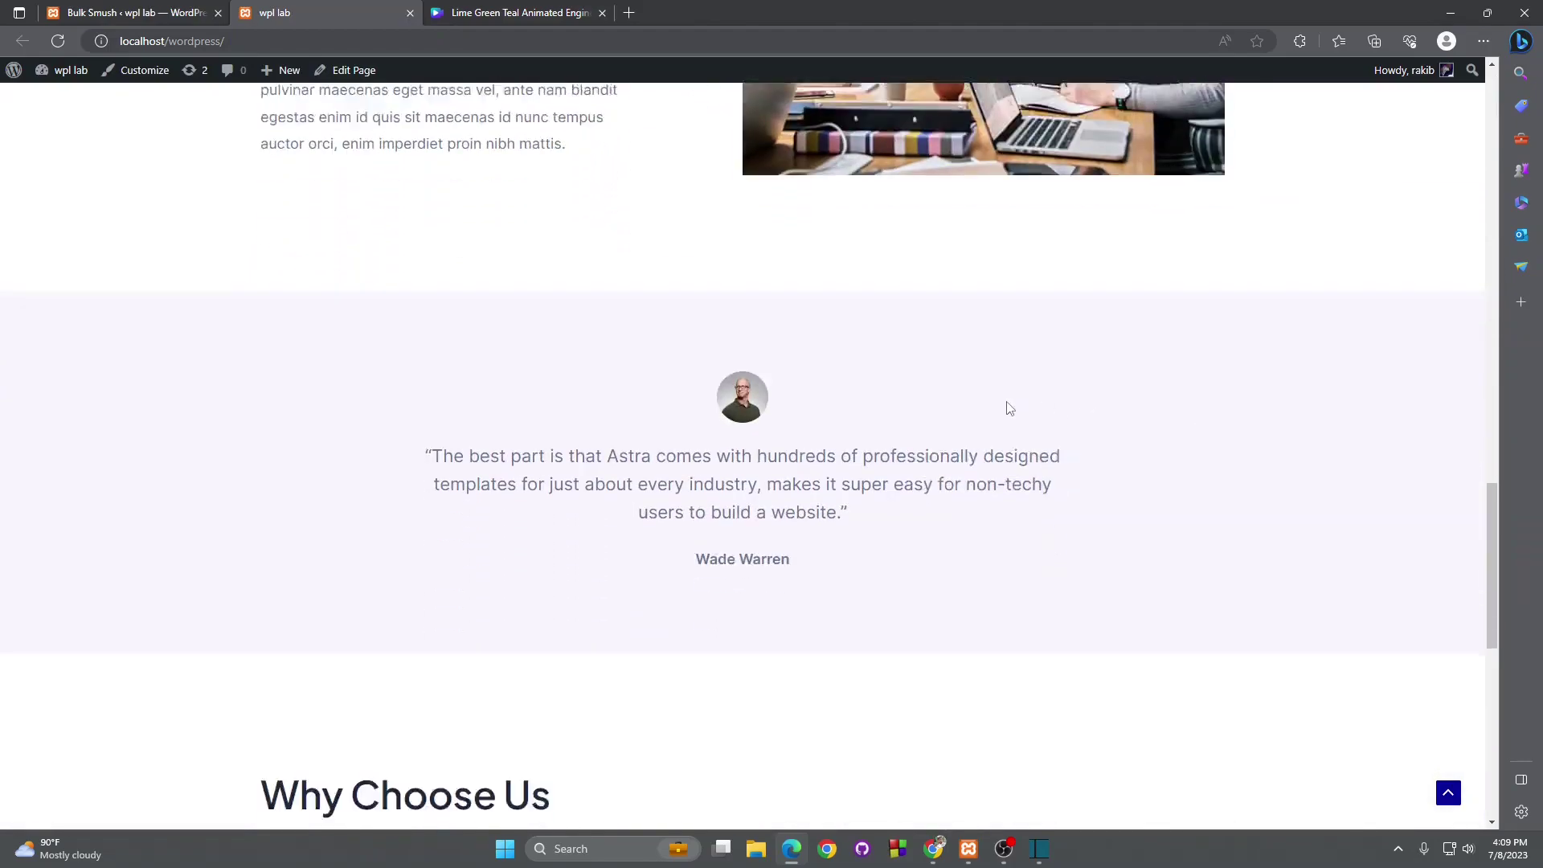
{"action": "scroll", "coordinate": [1141, 333], "scroll_direction": "up", "scroll_amount": 20}
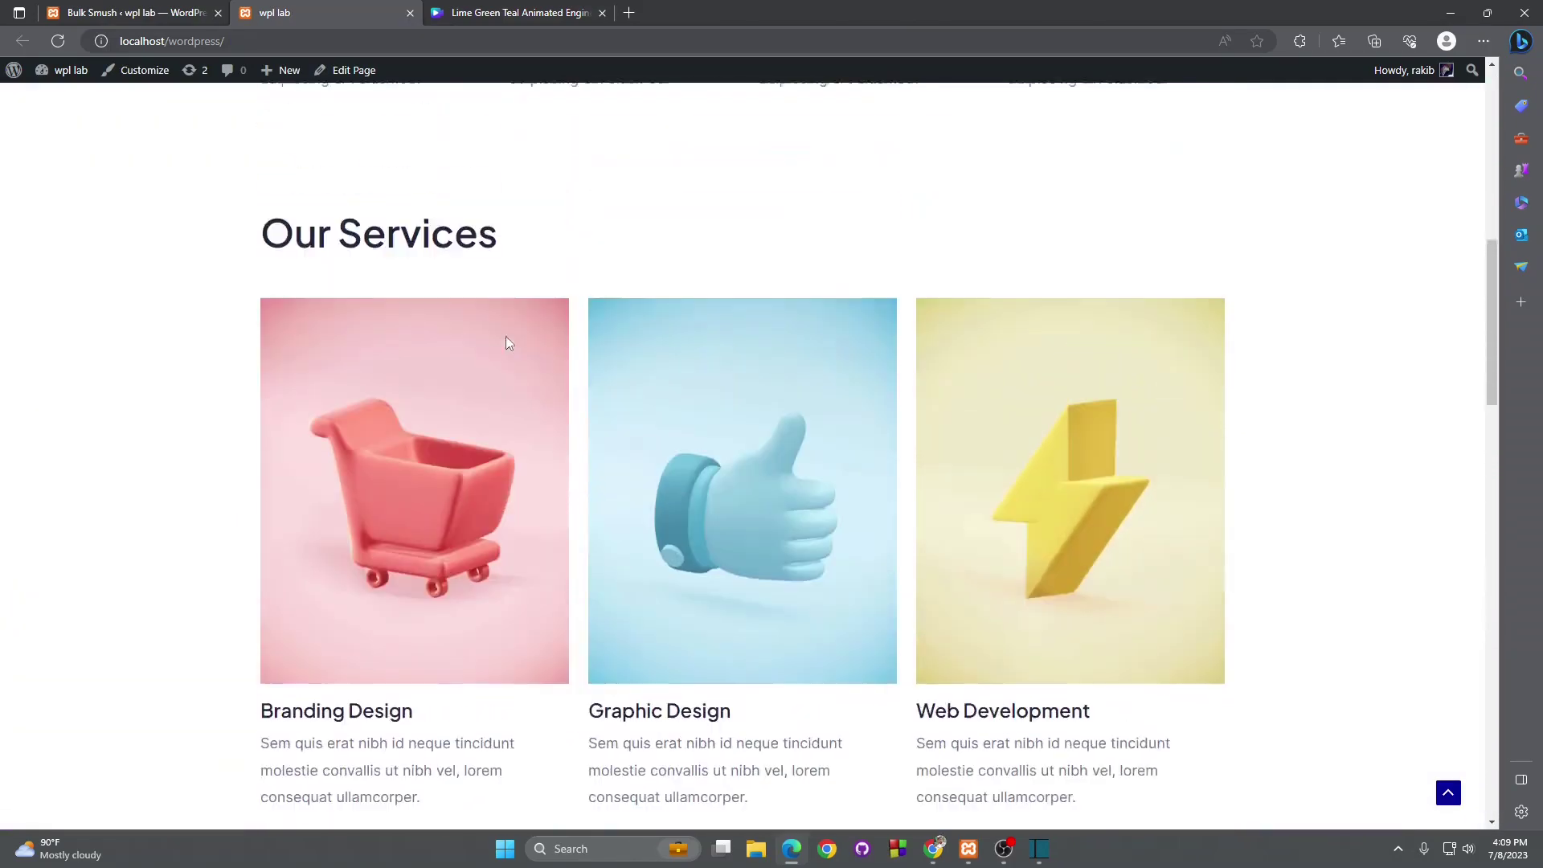
{"action": "scroll", "coordinate": [113, 356], "scroll_direction": "up", "scroll_amount": 1}
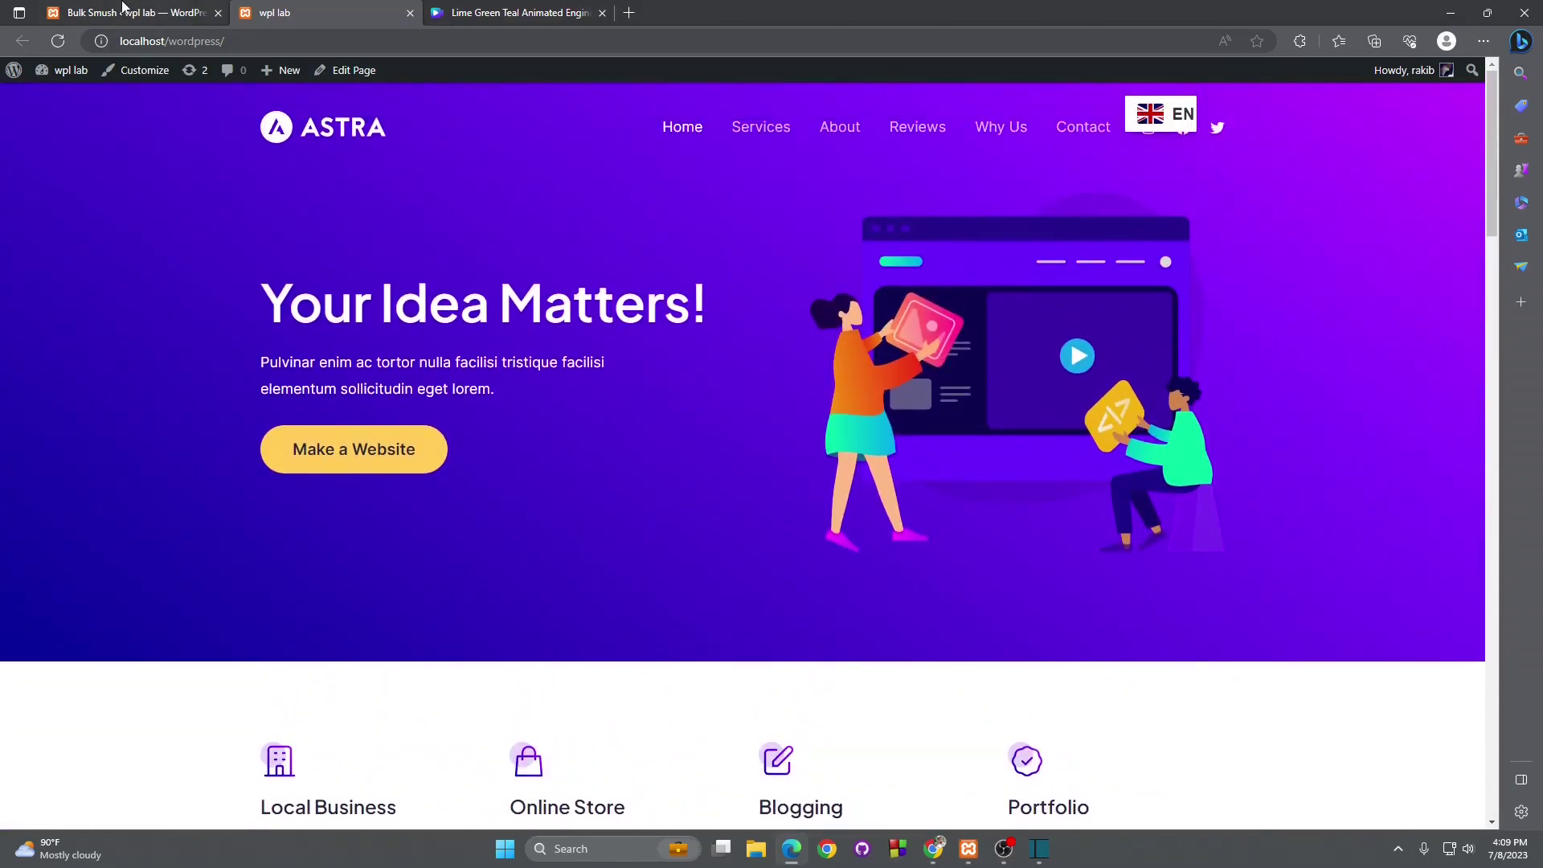